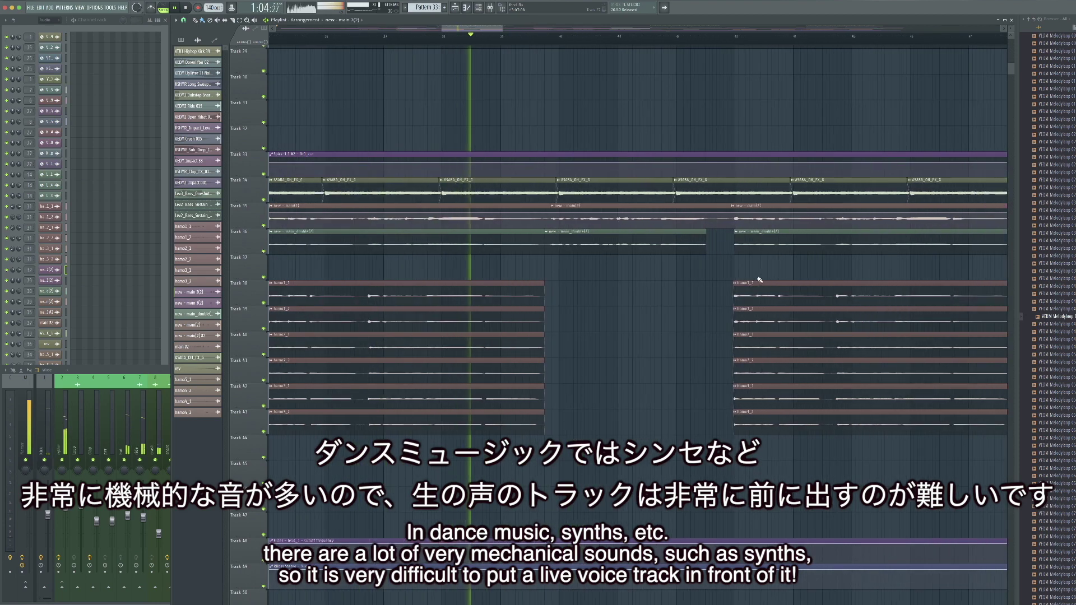
Play the song and examine the vocal and harmony clips in the playlist and the mixer, ending with playback stopped.
{"action": "scroll", "coordinate": [760, 280], "scroll_direction": "down", "scroll_amount": 3}
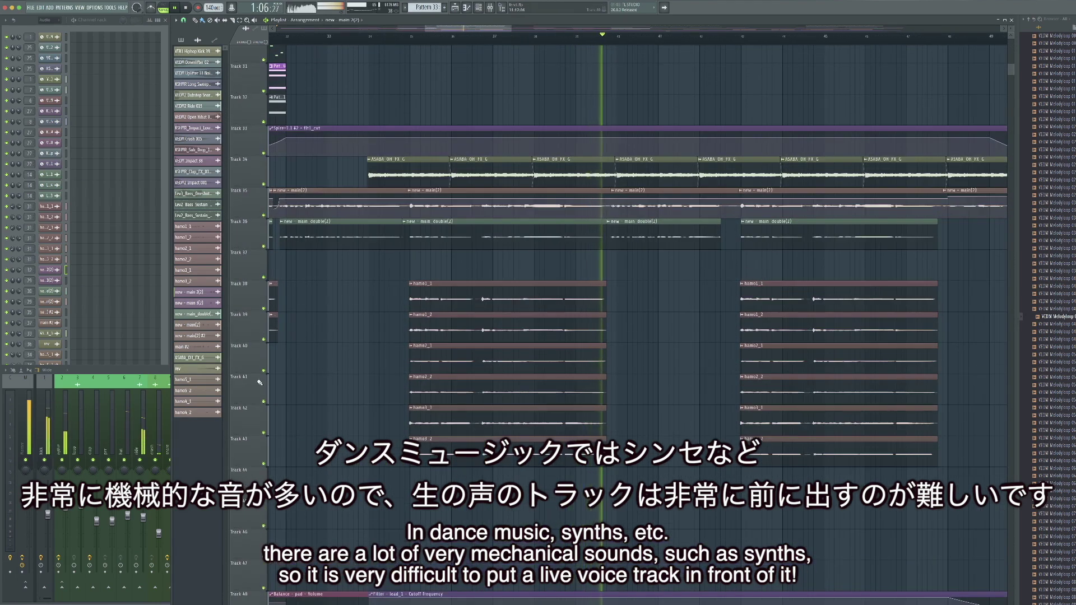
{"action": "key", "text": "F9"}
{"action": "left_click", "coordinate": [498, 409]}
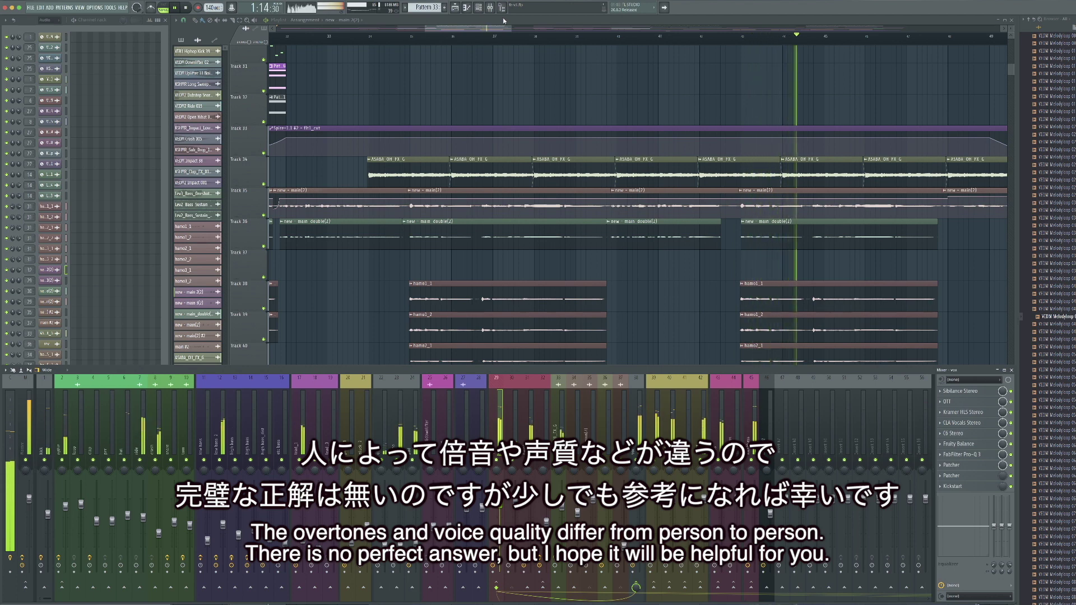
{"action": "left_click", "coordinate": [550, 158]}
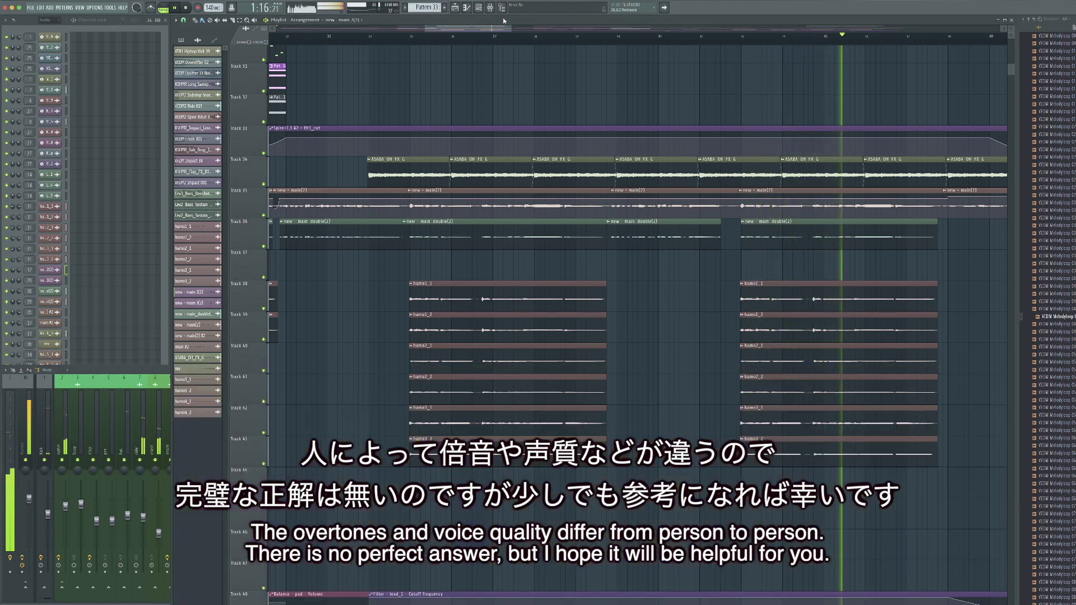
{"action": "scroll", "coordinate": [549, 158], "scroll_direction": "down", "scroll_amount": 3}
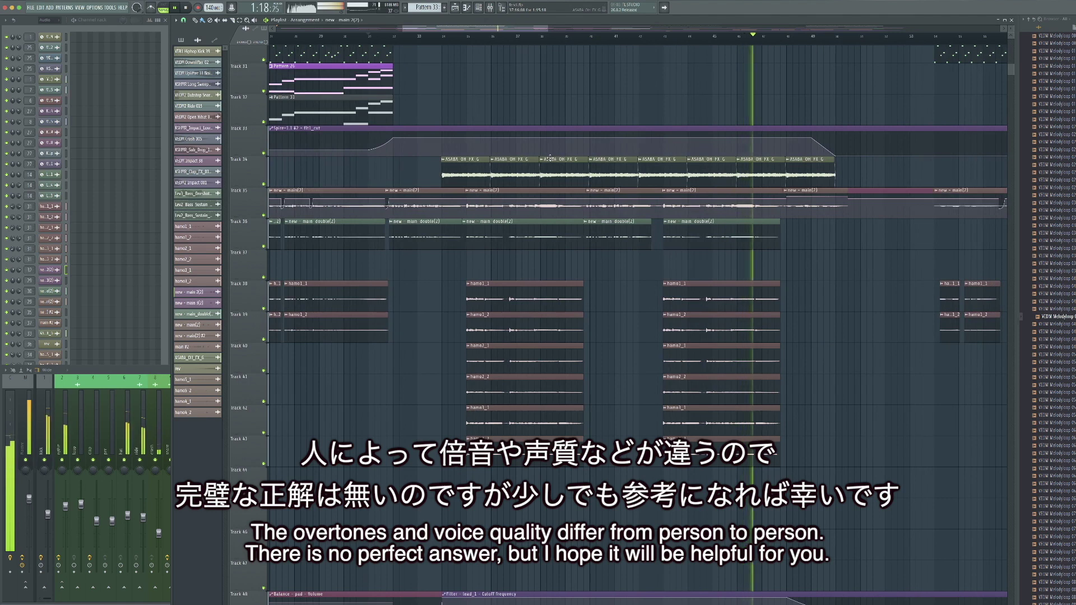
{"action": "left_click_drag", "start_coordinate": [486, 28], "coordinate": [480, 29]}
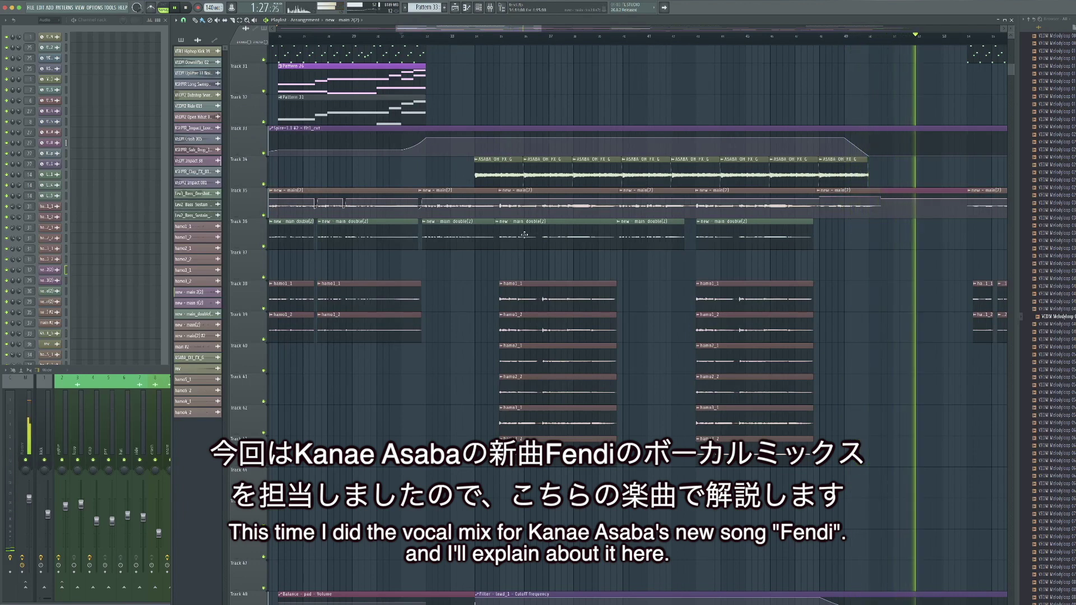
{"action": "key", "text": "space"}
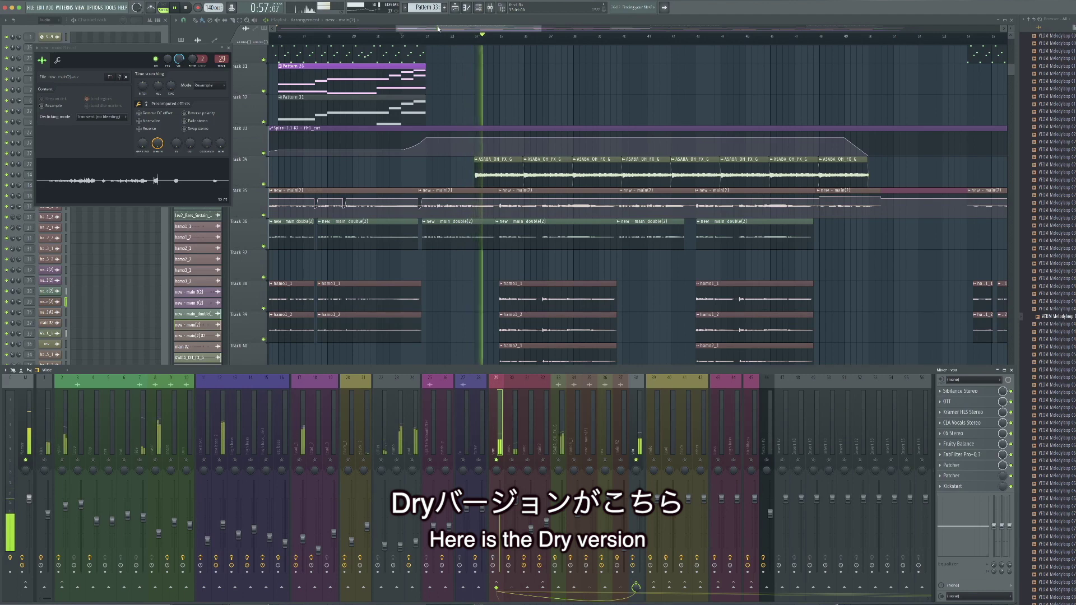
Bypass every effect on the main vocal's mixer track and play the arrangement with the dry vocal.
{"action": "left_click_drag", "start_coordinate": [1011, 486], "coordinate": [1014, 398]}
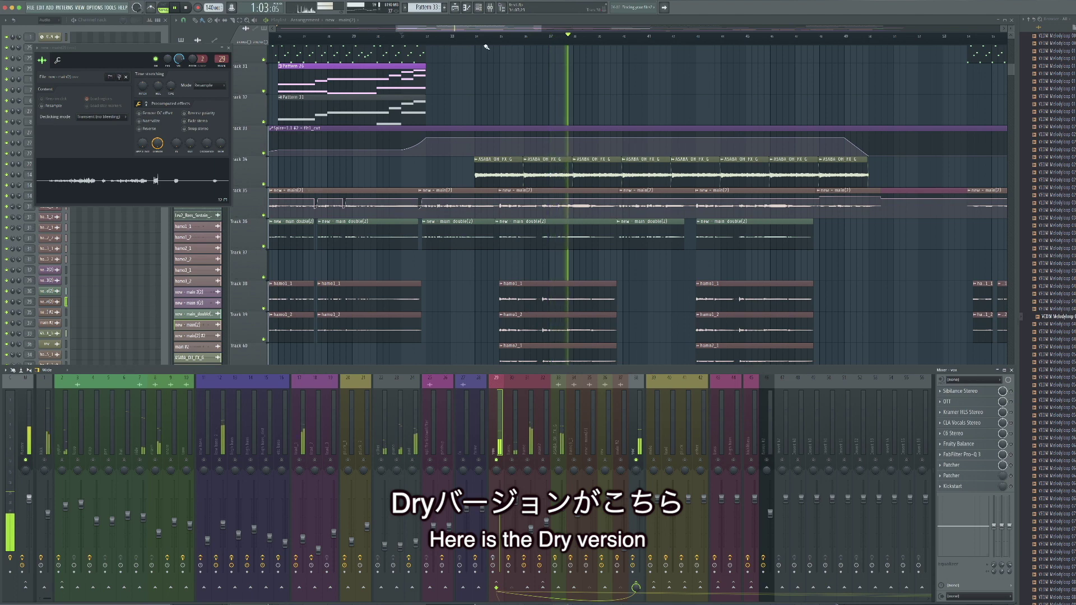
{"action": "left_click", "coordinate": [1012, 370]}
{"action": "left_click_drag", "start_coordinate": [455, 27], "coordinate": [473, 28]}
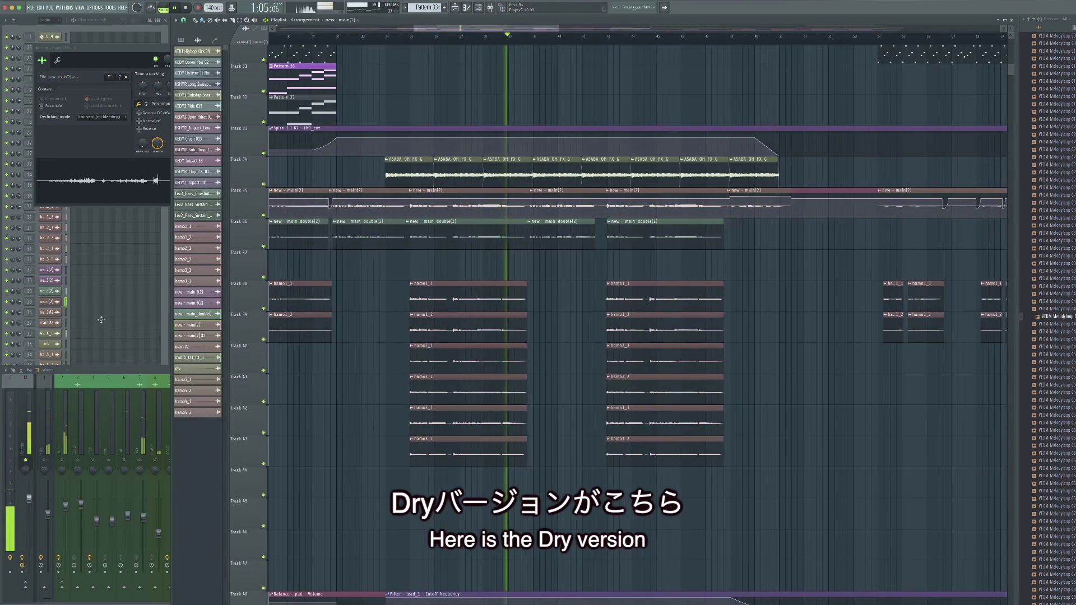
{"action": "key", "text": "F9"}
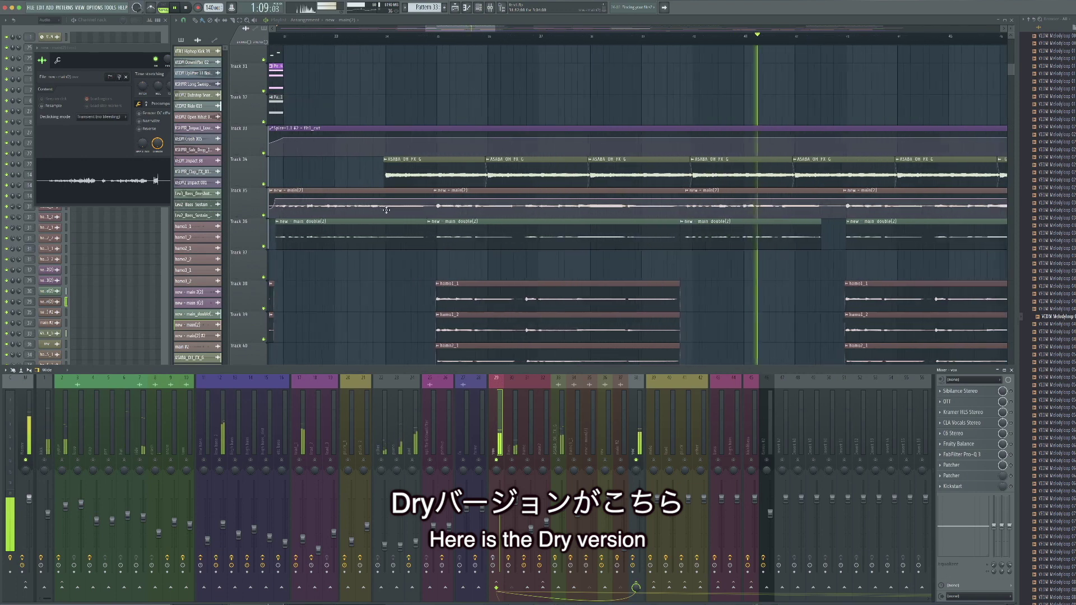
{"action": "scroll", "coordinate": [604, 231], "scroll_direction": "up", "scroll_amount": 2}
{"action": "scroll", "coordinate": [605, 231], "scroll_direction": "up", "scroll_amount": 2}
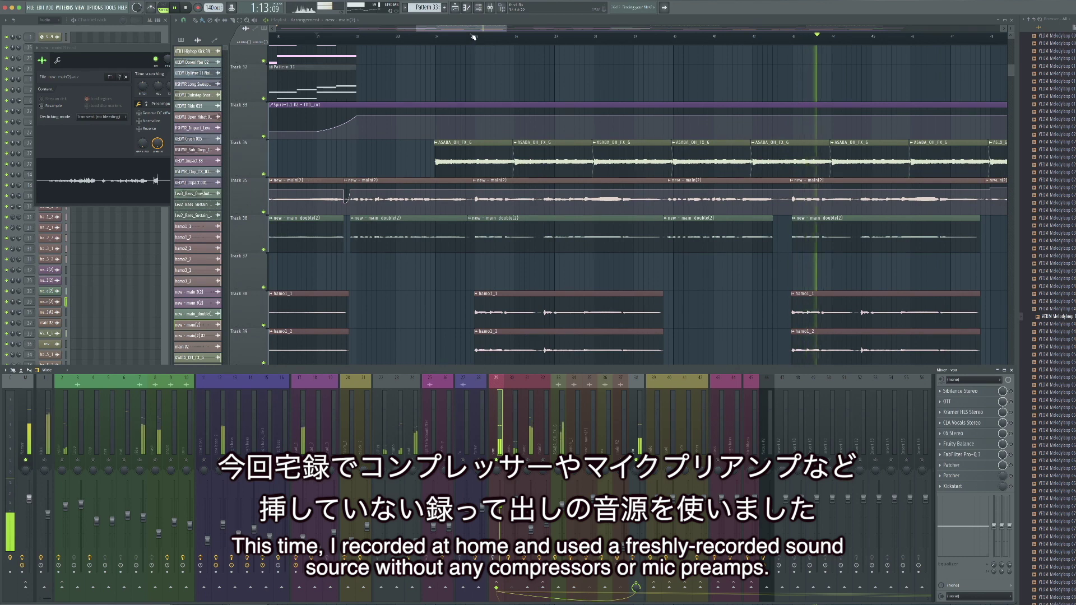
{"action": "scroll", "coordinate": [604, 210], "scroll_direction": "down", "scroll_amount": 2}
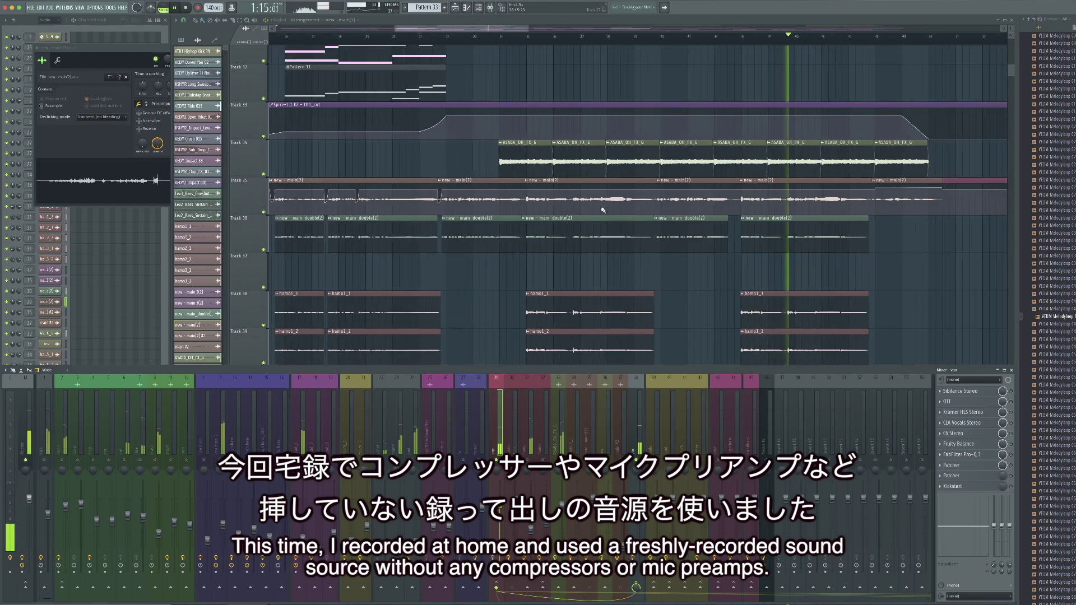
{"action": "left_click_drag", "start_coordinate": [516, 32], "coordinate": [516, 30]}
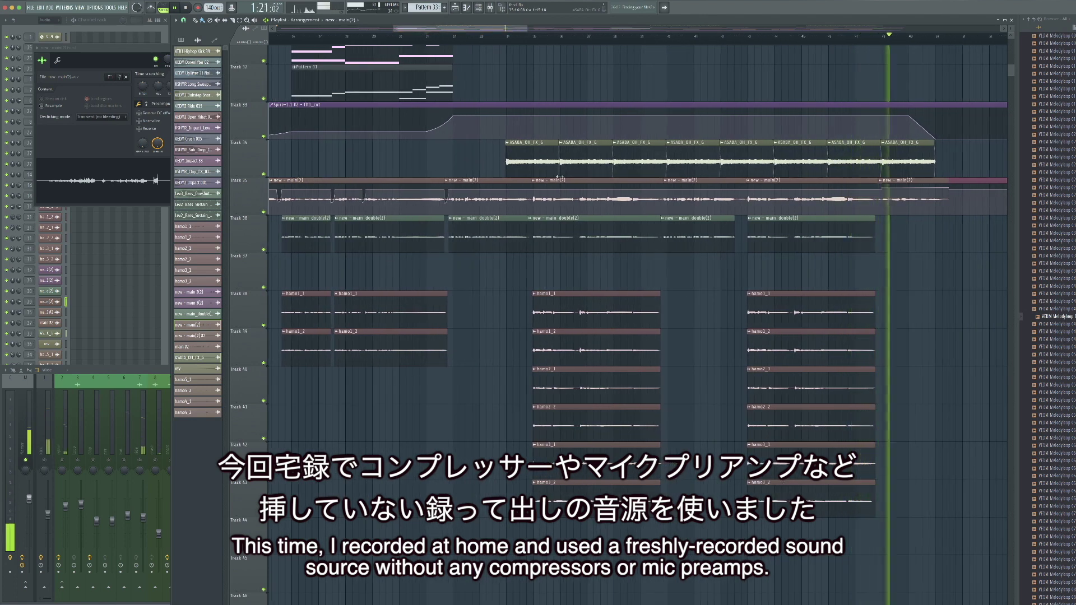
{"action": "scroll", "coordinate": [560, 178], "scroll_direction": "down", "scroll_amount": 1}
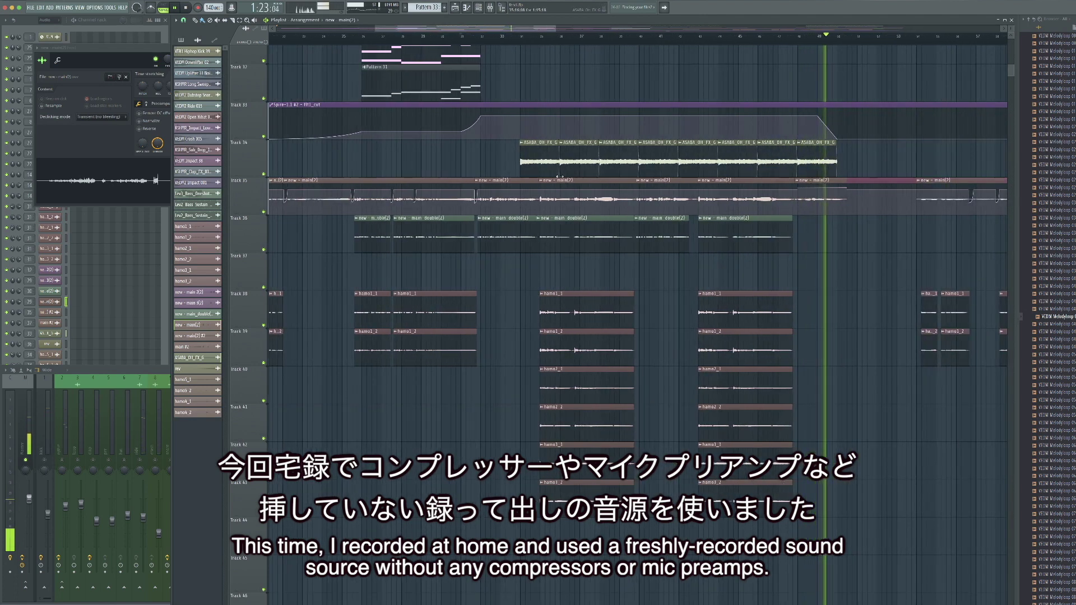
{"action": "key", "text": "space"}
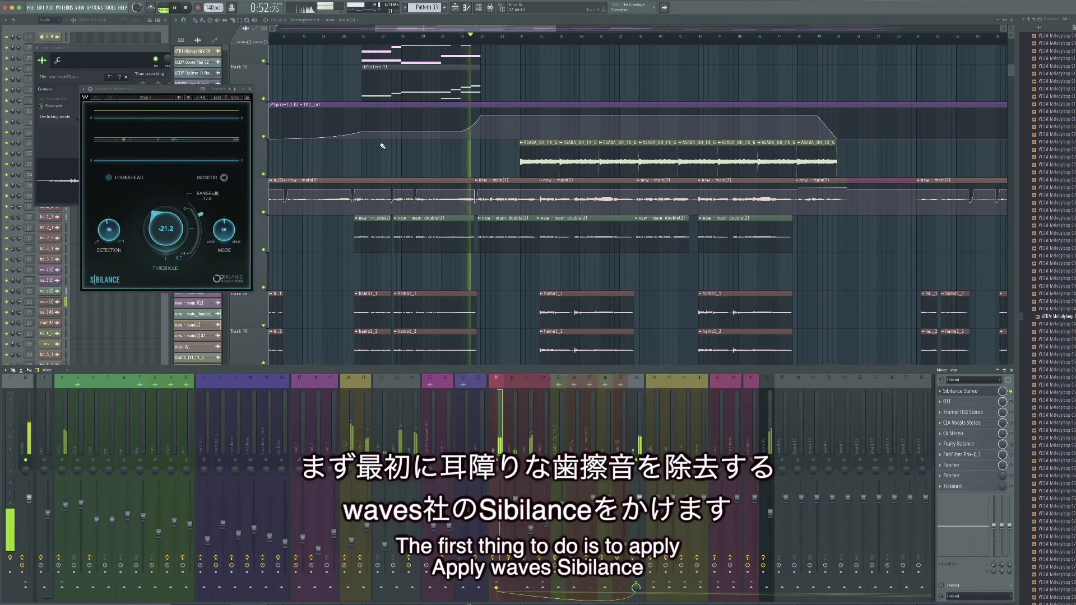
Listen to the vocal through the Sibilance Stereo de-esser, then close the plugin and stop playback.
{"action": "left_click_drag", "start_coordinate": [166, 91], "coordinate": [284, 128]}
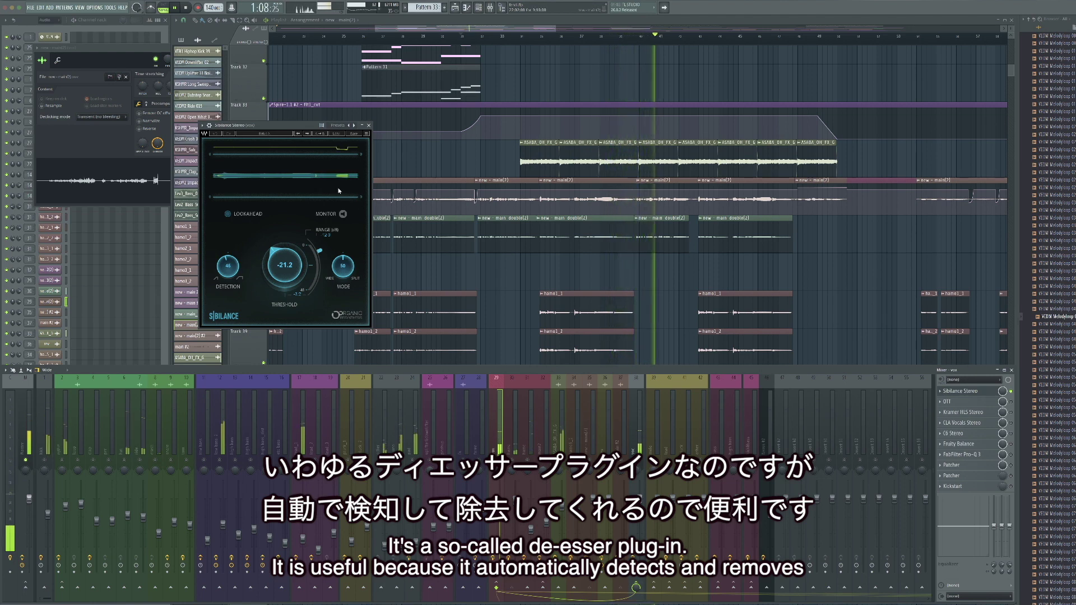
{"action": "left_click", "coordinate": [984, 393]}
{"action": "key", "text": "space"}
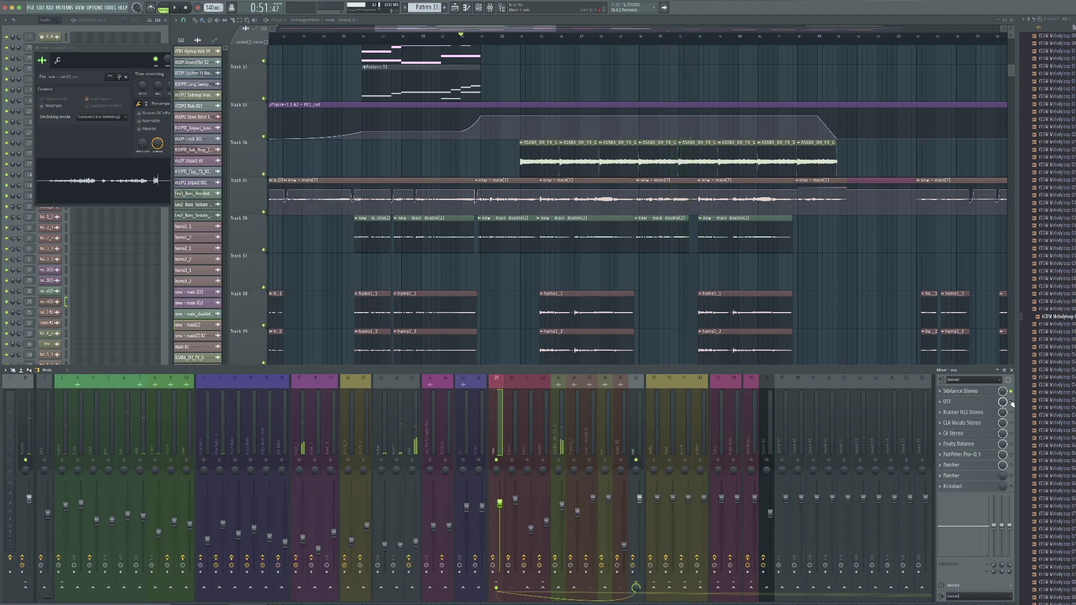
Enable OTT on the vocal track, play the vocal through it, and close the plugin.
{"action": "left_click", "coordinate": [982, 404]}
{"action": "key", "text": "space"}
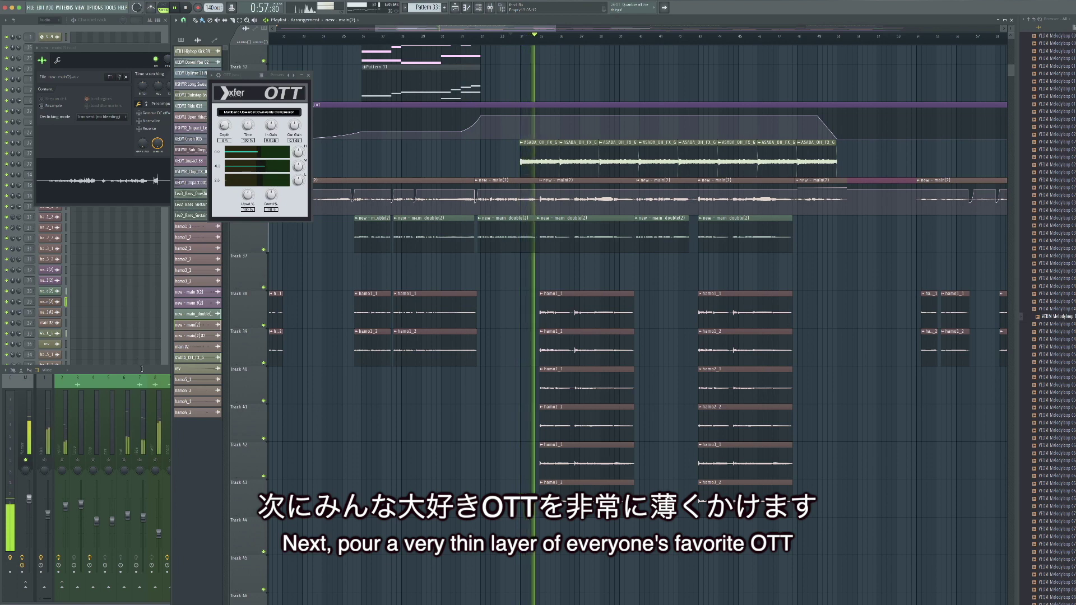
{"action": "key", "text": "F9"}
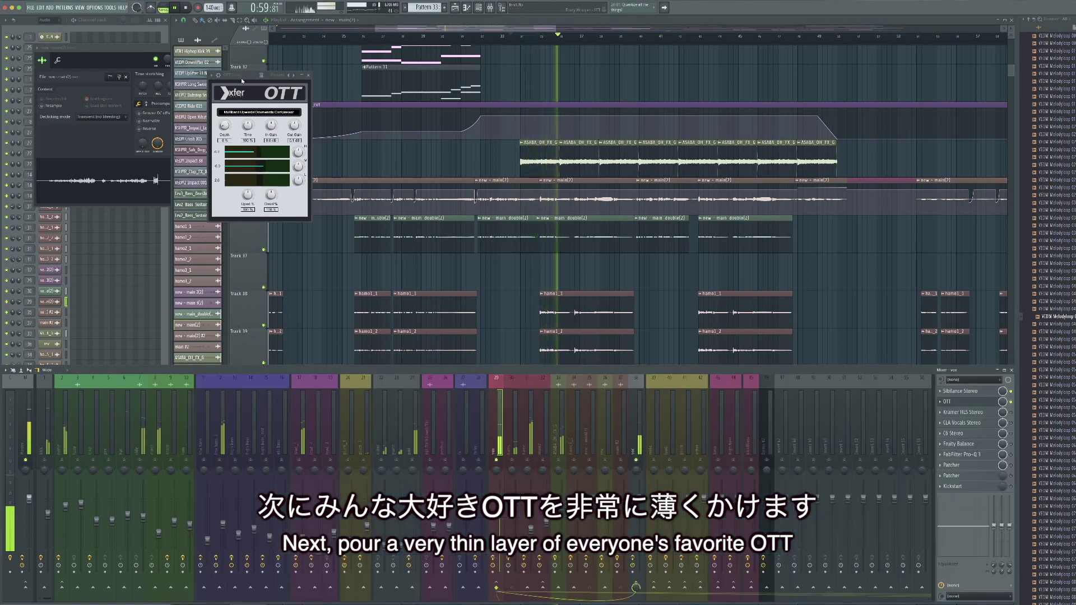
{"action": "left_click_drag", "start_coordinate": [242, 80], "coordinate": [223, 96]}
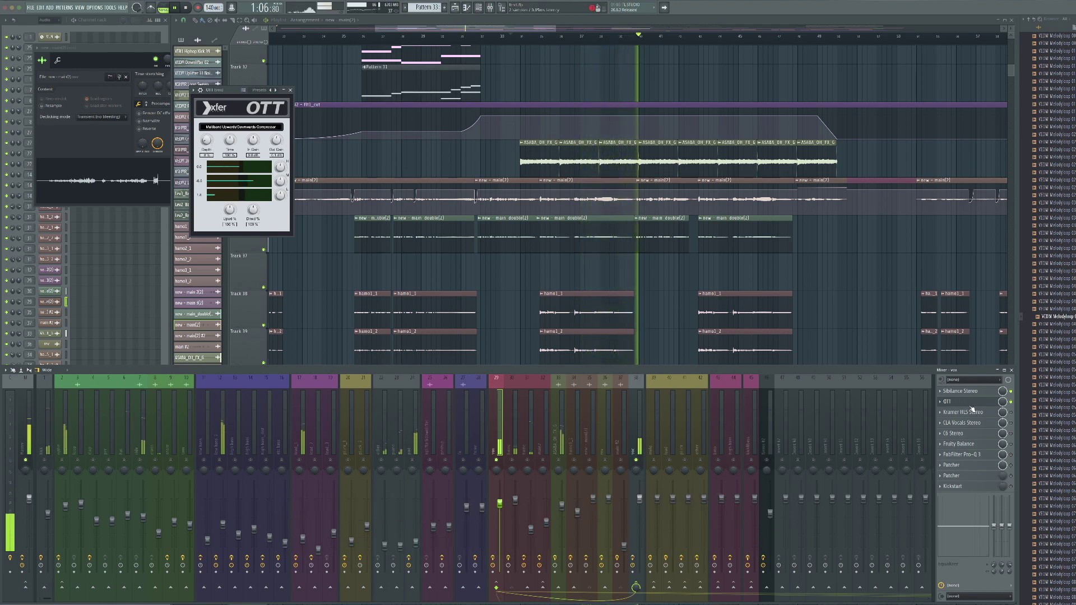
{"action": "left_click", "coordinate": [953, 401]}
Enable Kramer HLS Stereo on the vocal track as preamp drive, listen to it, and close the plugin.
{"action": "left_click", "coordinate": [965, 412]}
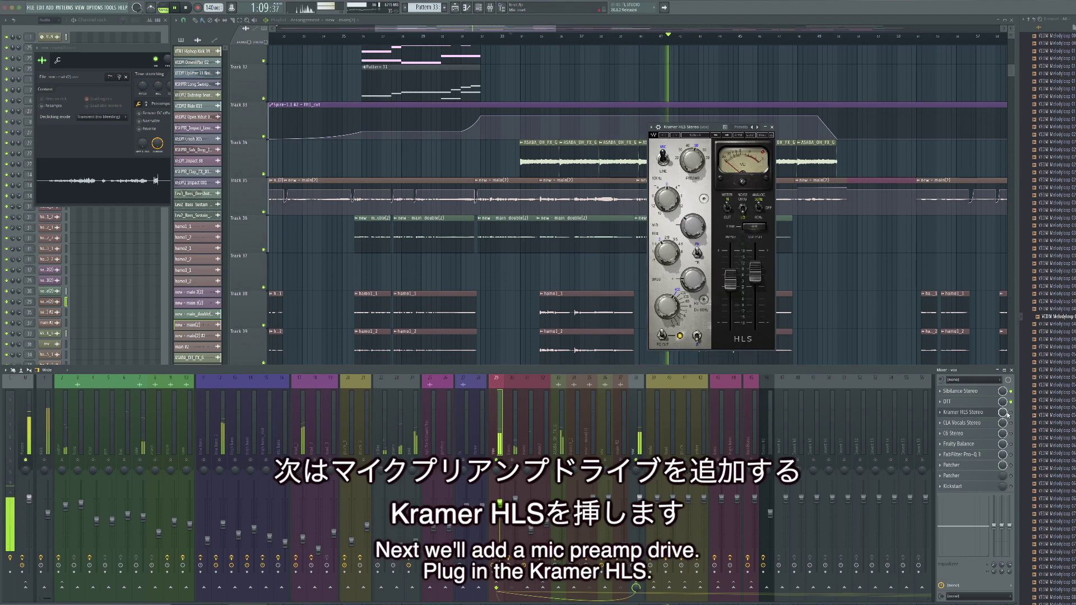
{"action": "left_click_drag", "start_coordinate": [709, 133], "coordinate": [215, 86]}
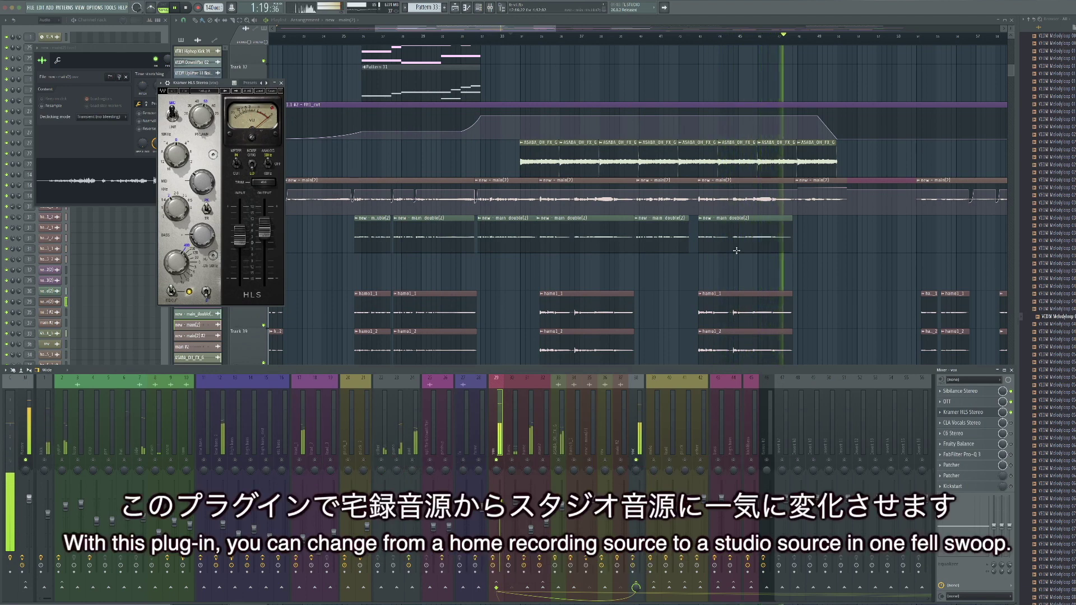
{"action": "left_click", "coordinate": [980, 414]}
Enable CLA Vocals Stereo on the vocal track and play the song to hear its effect.
{"action": "left_click", "coordinate": [985, 423]}
{"action": "key", "text": "space"}
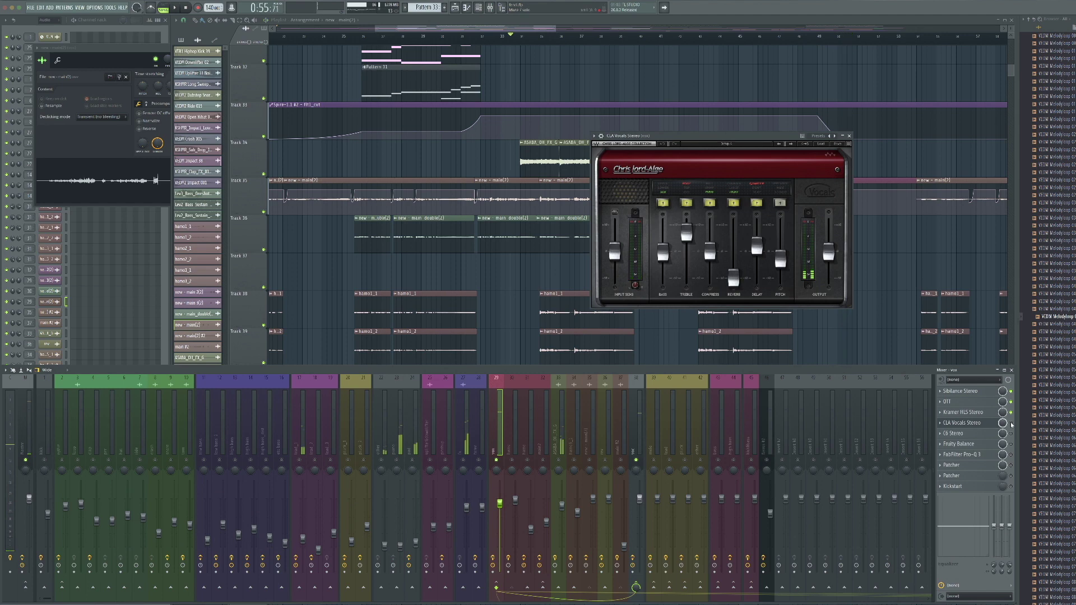
{"action": "key", "text": "space"}
{"action": "left_click_drag", "start_coordinate": [703, 136], "coordinate": [252, 96]}
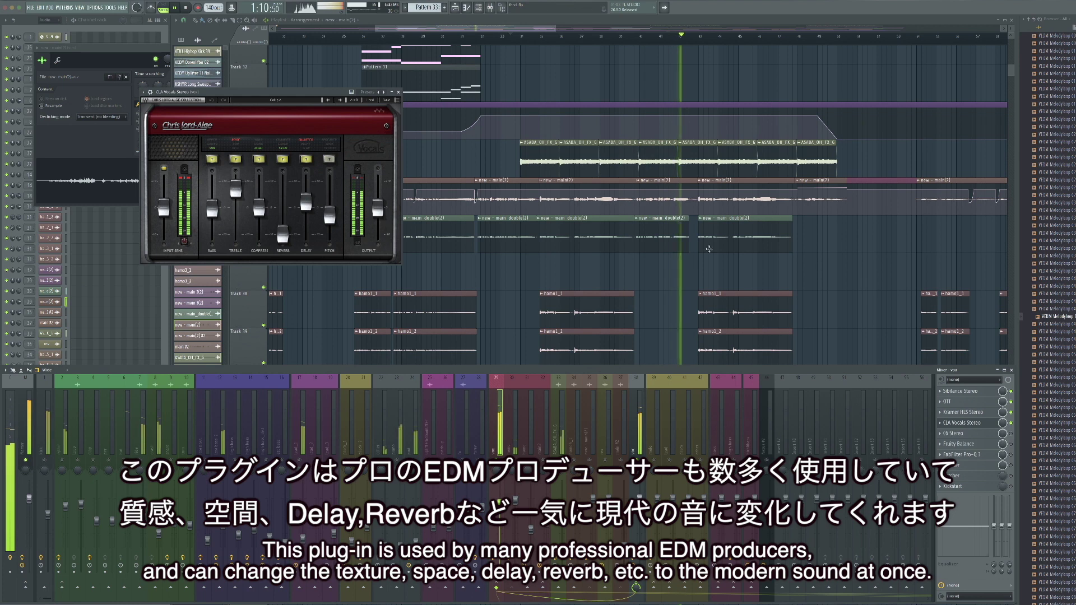
{"action": "mouse_move", "coordinate": [210, 93]}
{"action": "left_mouse_down"}
{"action": "mouse_move", "coordinate": [165, 92]}
{"action": "mouse_move", "coordinate": [205, 109]}
{"action": "left_mouse_up"}
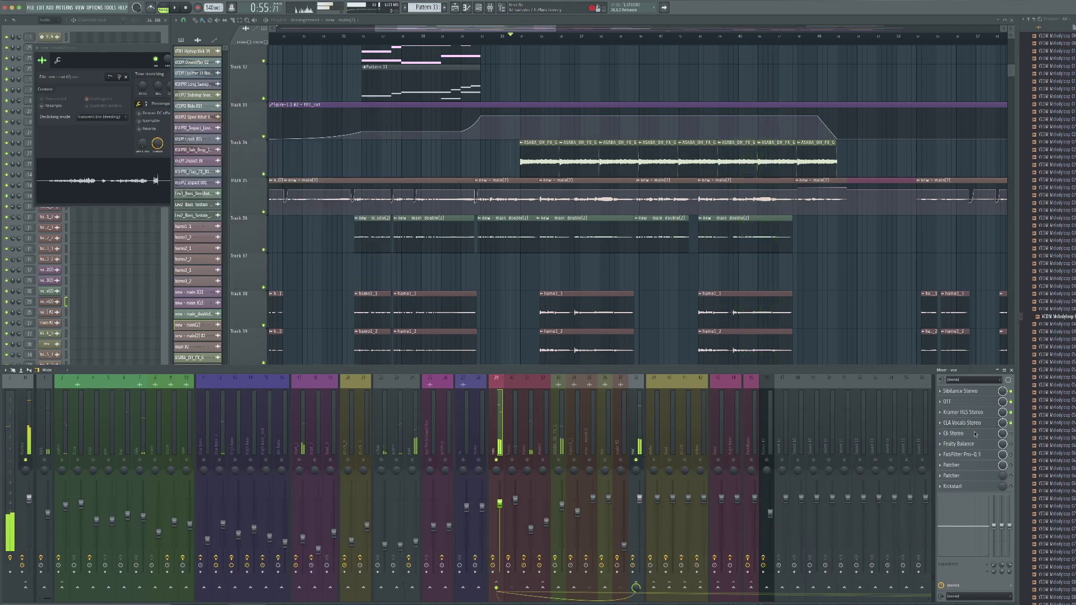
Enable the C6 Stereo multiband compressor on the vocal track, compare the sound with it bypassed and active, and close it.
{"action": "left_click", "coordinate": [954, 433]}
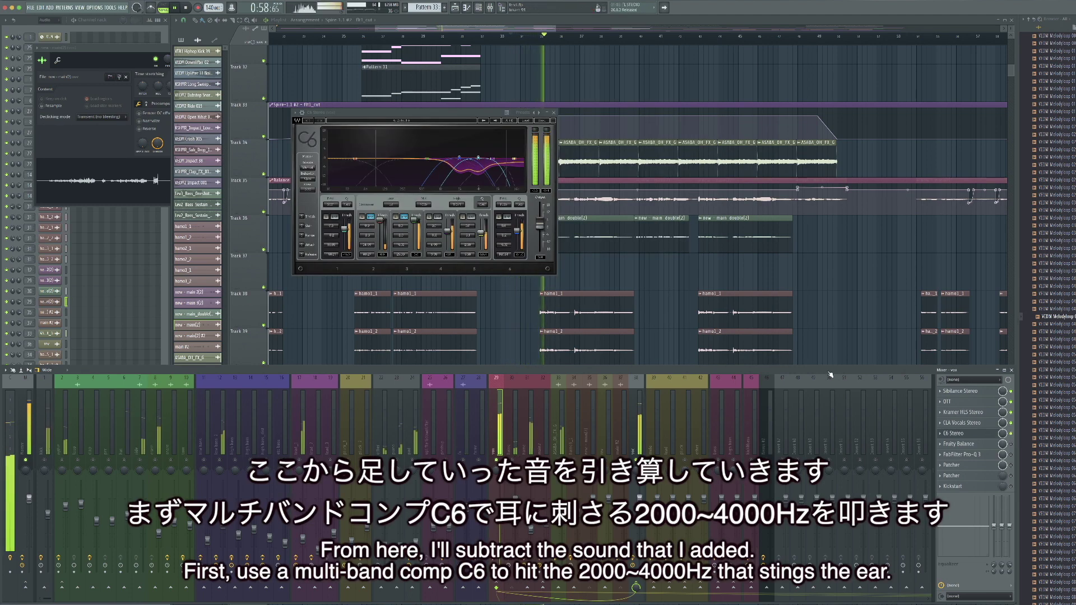
{"action": "left_click_drag", "start_coordinate": [426, 113], "coordinate": [325, 101]}
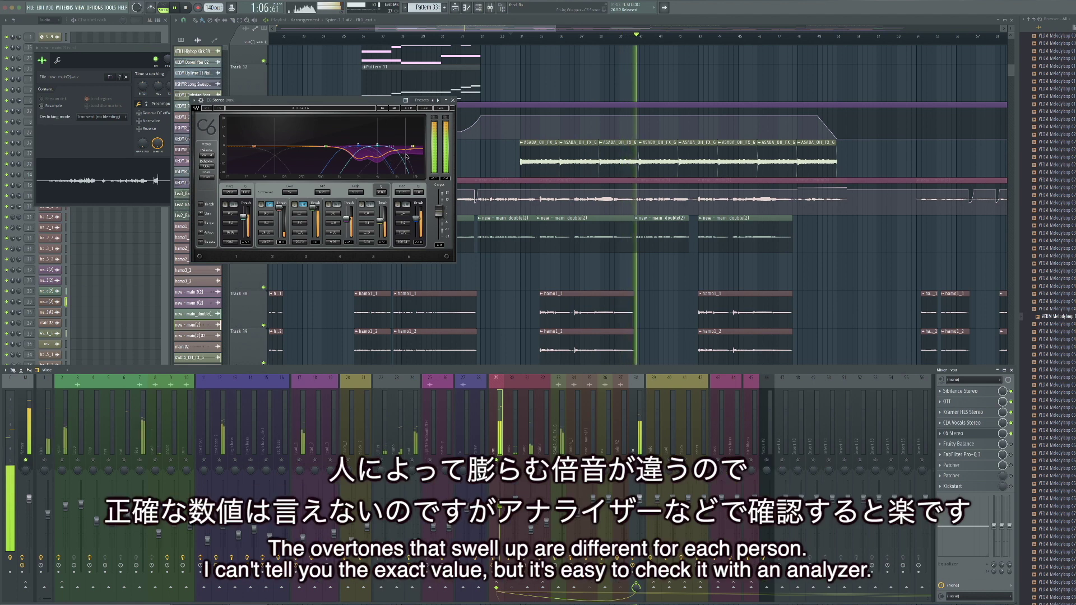
{"action": "left_click", "coordinate": [1010, 433]}
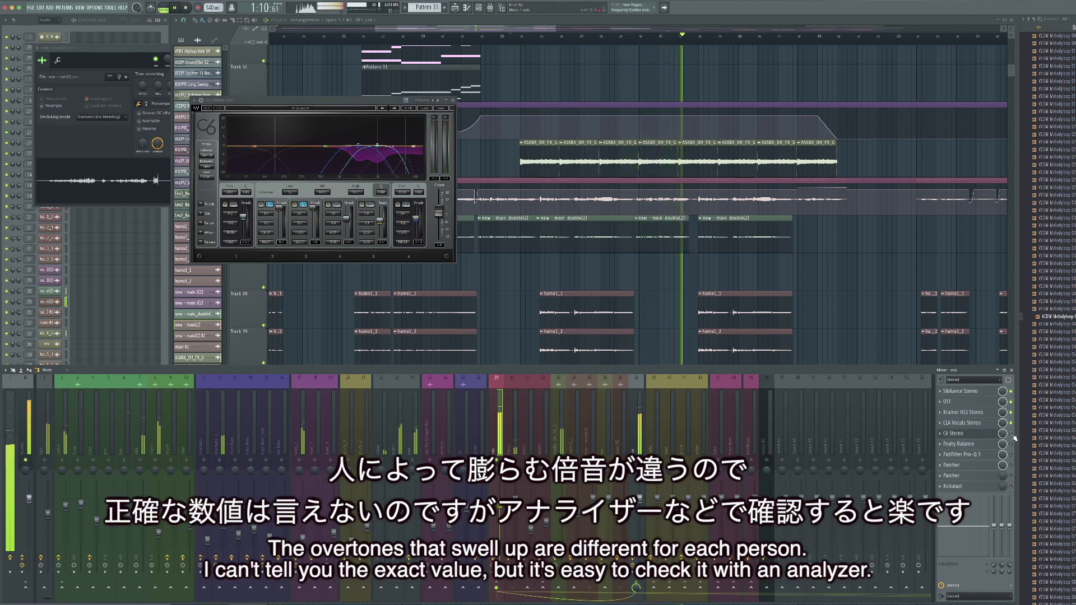
{"action": "left_click", "coordinate": [1011, 433]}
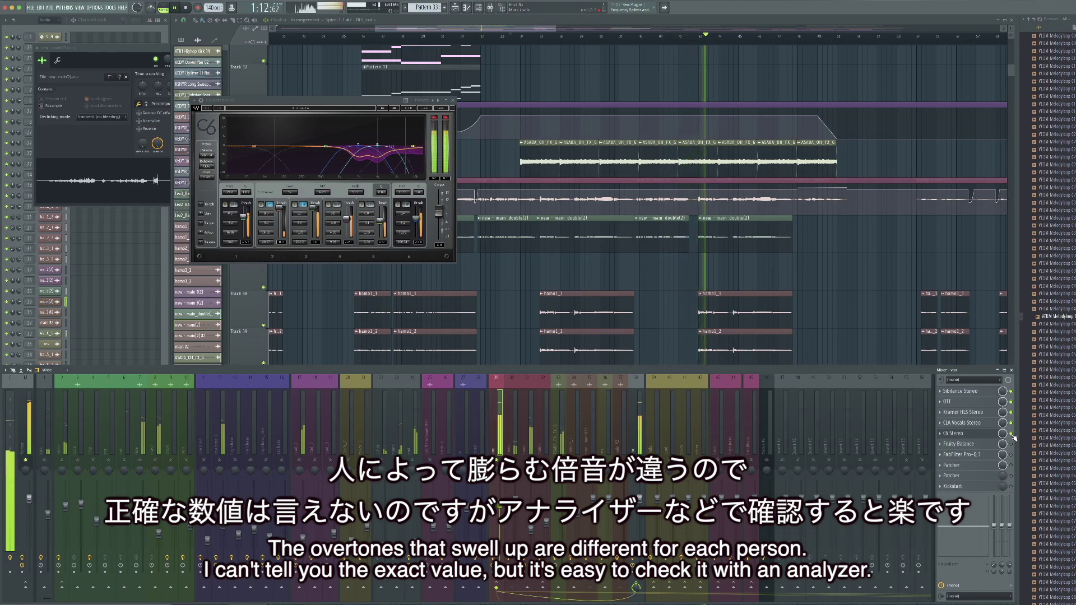
{"action": "left_click", "coordinate": [984, 434]}
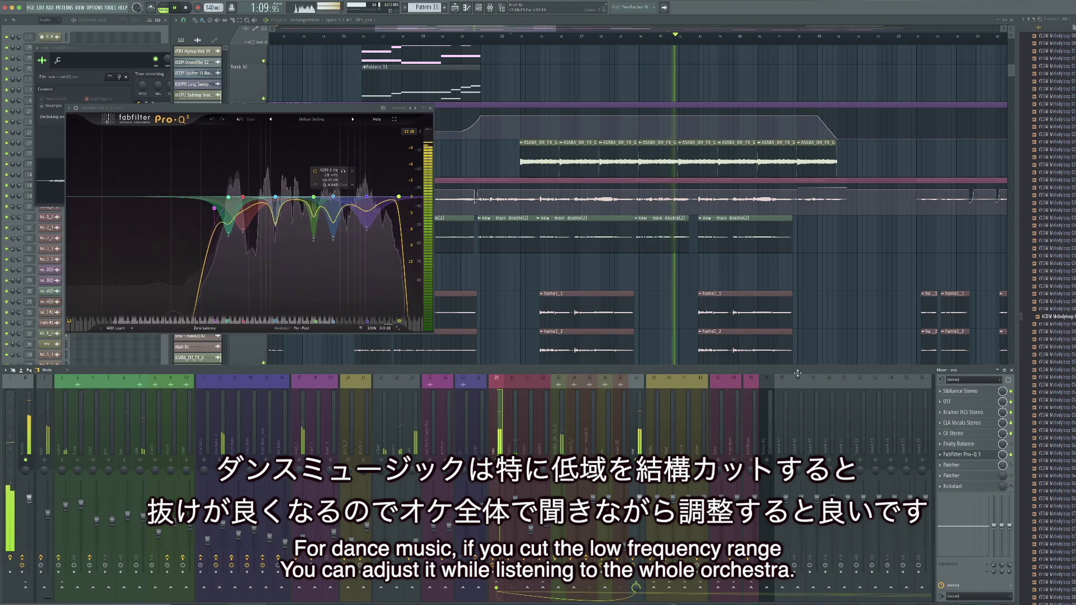
Close FabFilter Pro-Q 3, enable the first Patcher on the vocal track as sidechain reverb, and replay an earlier passage.
{"action": "left_click", "coordinate": [993, 459]}
{"action": "left_click", "coordinate": [995, 466]}
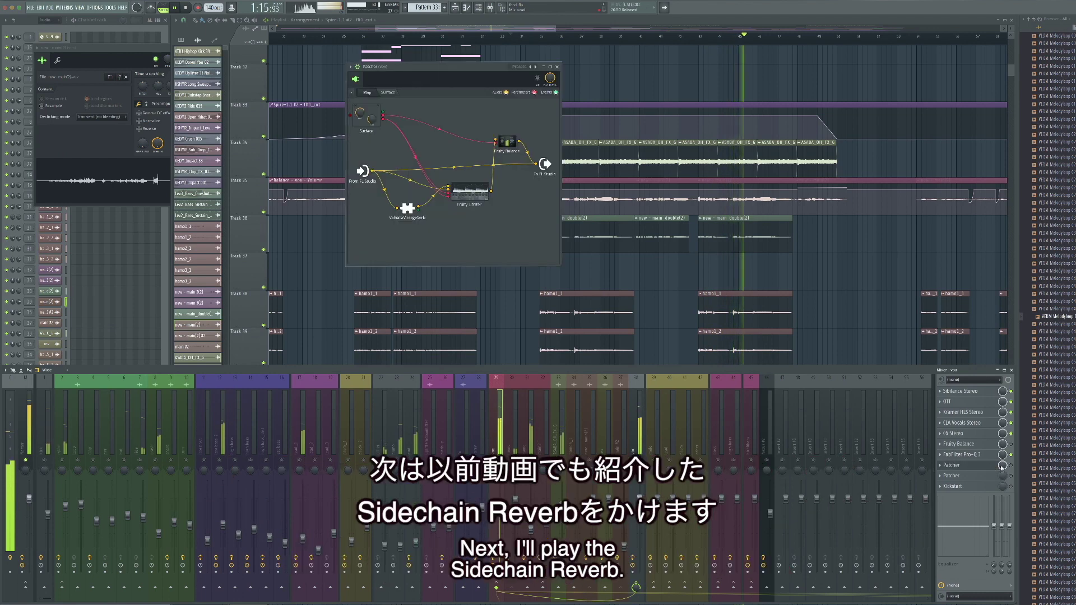
{"action": "left_click_drag", "start_coordinate": [422, 66], "coordinate": [270, 79]}
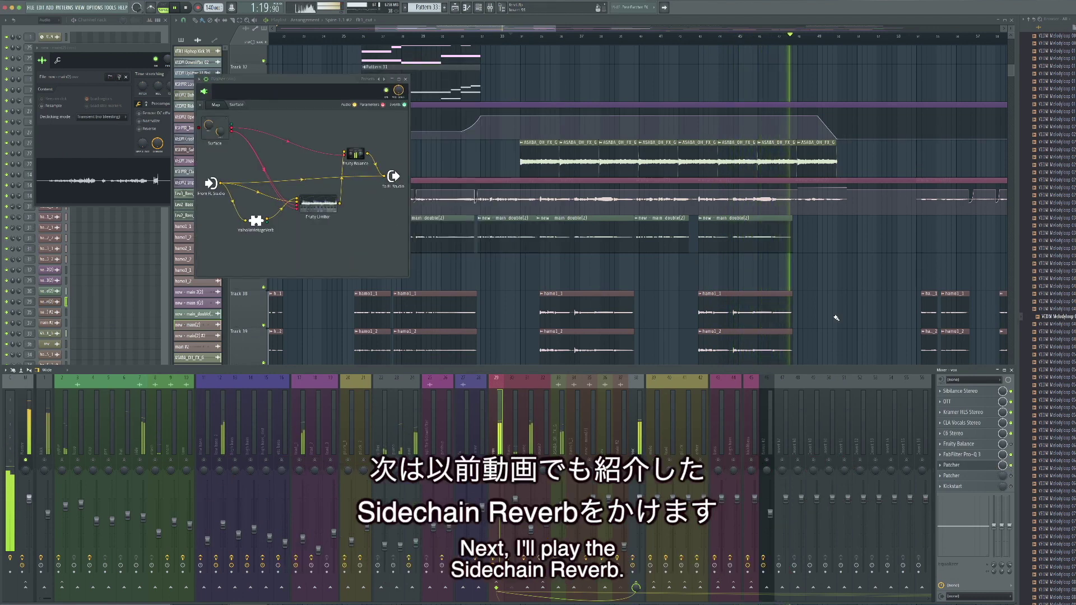
{"action": "left_click", "coordinate": [365, 39]}
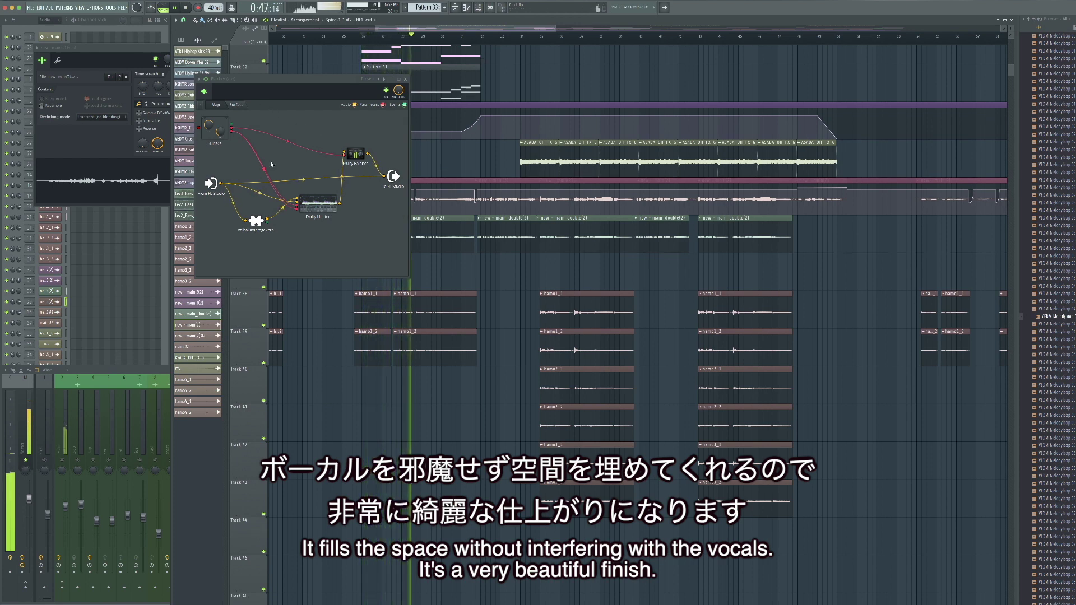
Open ValhallaVintageVerb inside the Patcher to examine its reverb settings, and check the Patcher's surface and map views.
{"action": "left_click", "coordinate": [255, 222]}
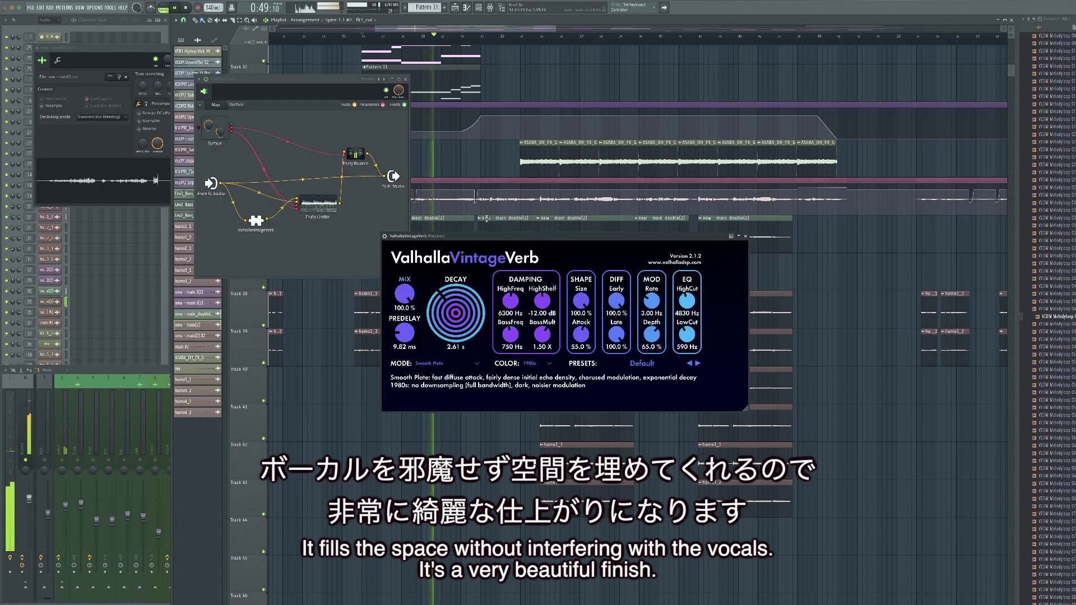
{"action": "left_click_drag", "start_coordinate": [481, 241], "coordinate": [542, 175]}
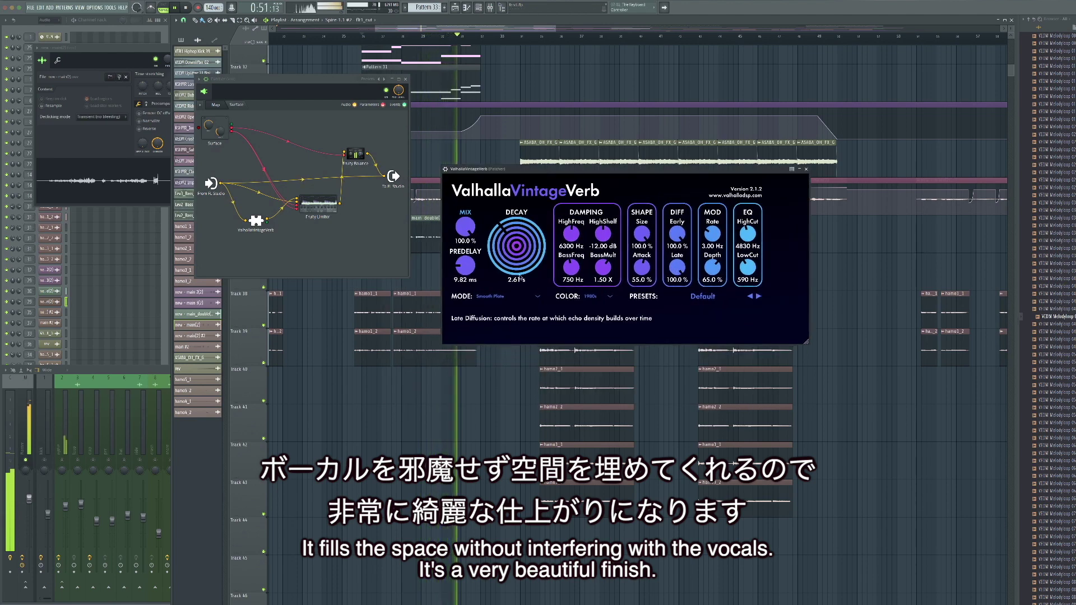
{"action": "left_click", "coordinate": [236, 105]}
{"action": "left_click", "coordinate": [215, 105]}
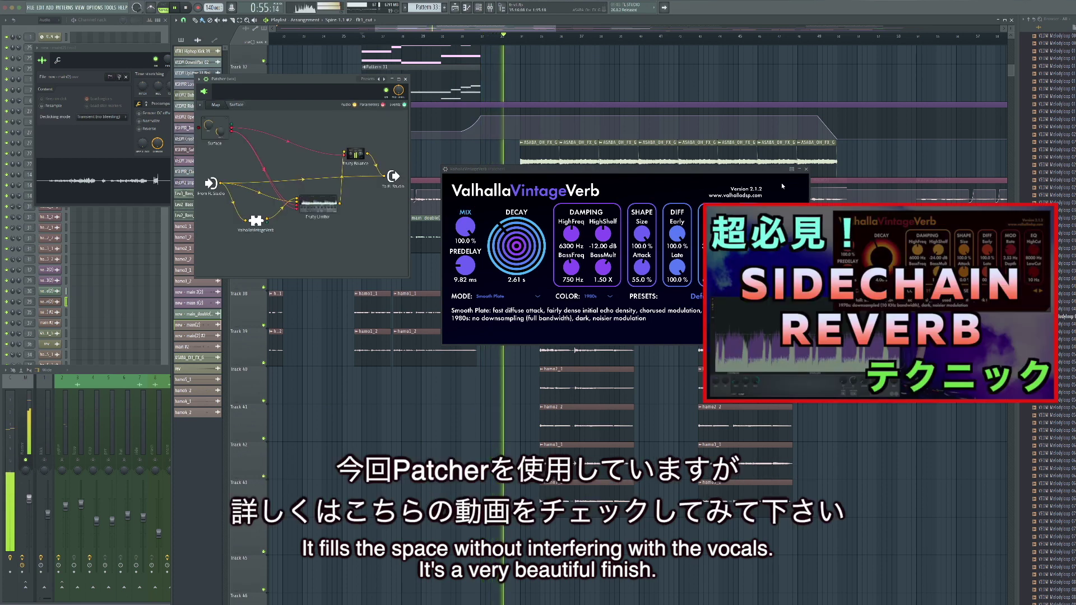
Close ValhallaVintageVerb, check the Patcher slot in the vocal track's effect chain, and close the Patcher window.
{"action": "left_click", "coordinate": [807, 169]}
{"action": "key", "text": "F9"}
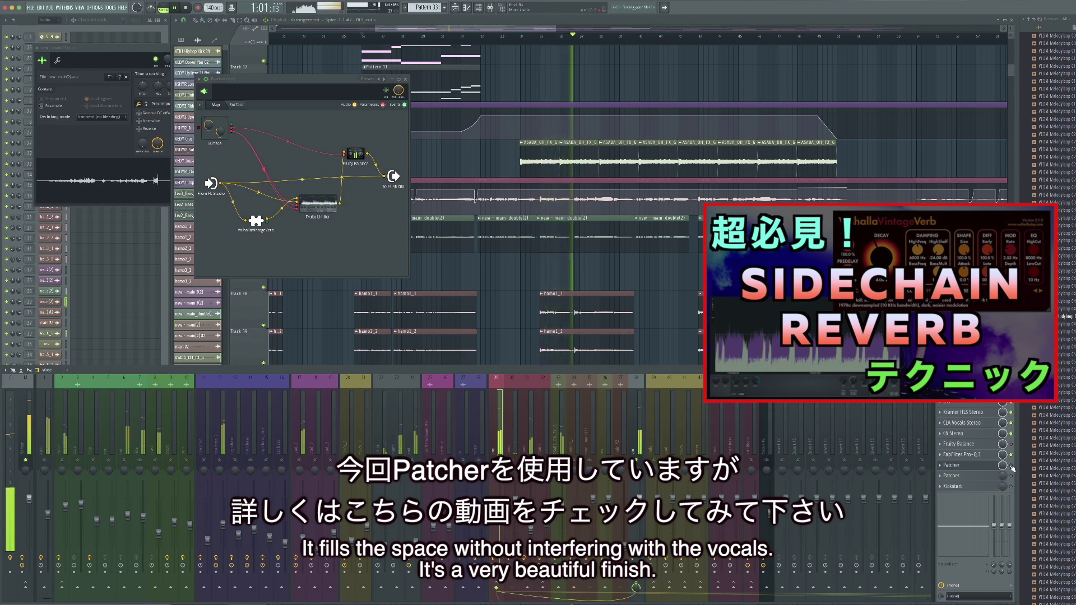
{"action": "left_click", "coordinate": [981, 466]}
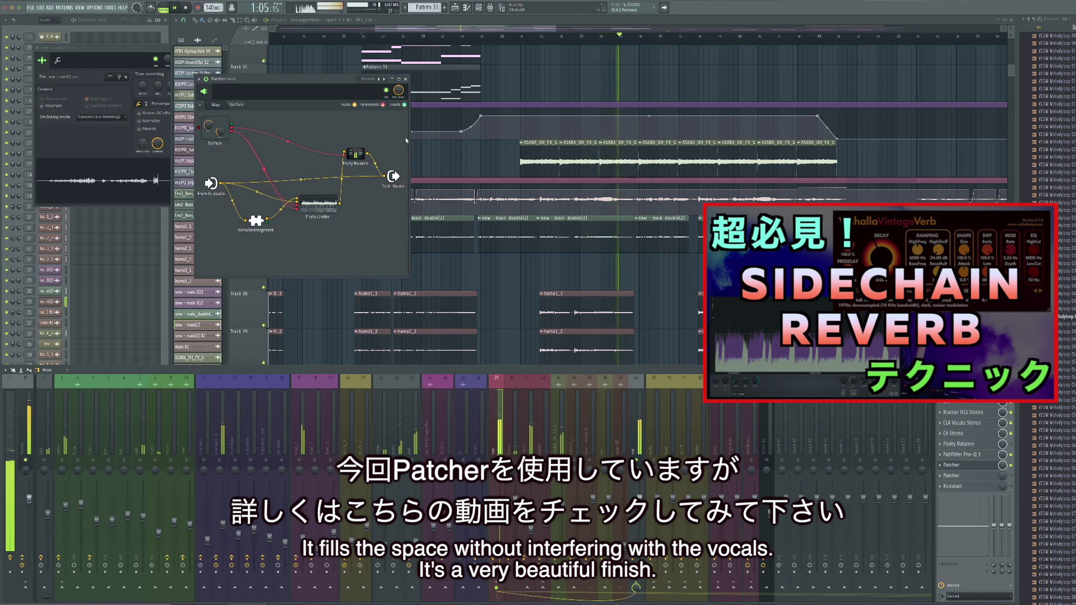
{"action": "left_click_drag", "start_coordinate": [337, 78], "coordinate": [409, 74]}
{"action": "key", "text": "F5"}
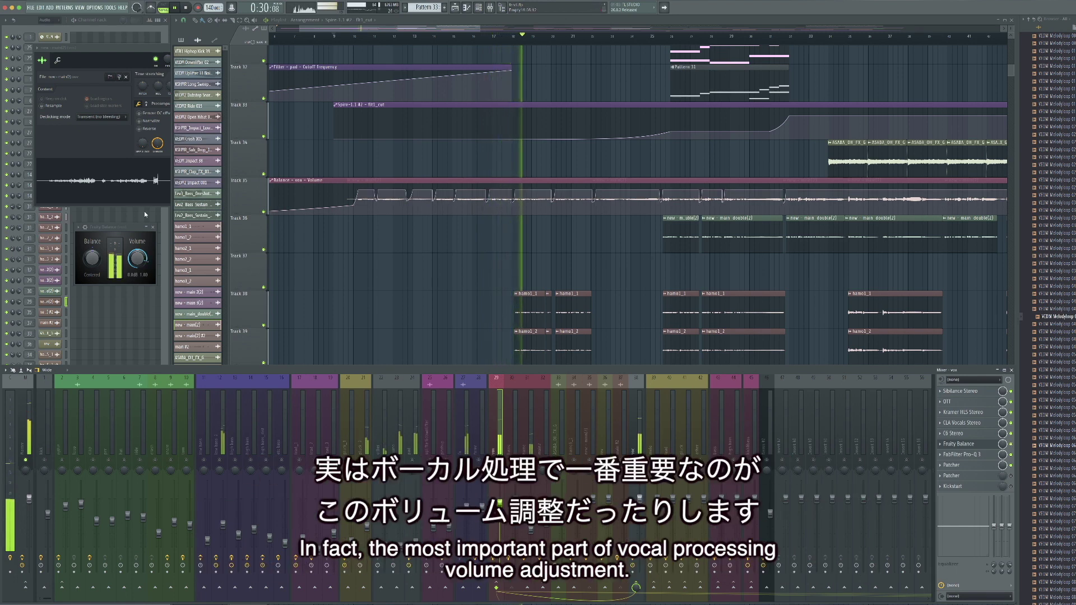
Review the Fruity Balance volume automation on the main vocal, close the plugin, and play from about 1:17 near the automation's drop.
{"action": "left_click_drag", "start_coordinate": [112, 232], "coordinate": [124, 189]}
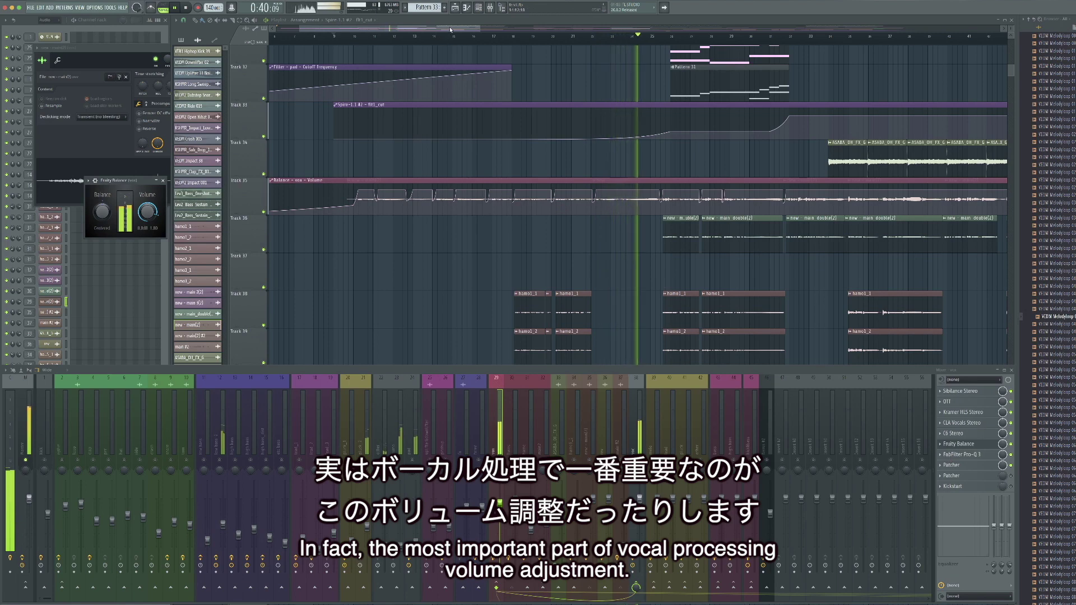
{"action": "left_click", "coordinate": [966, 444]}
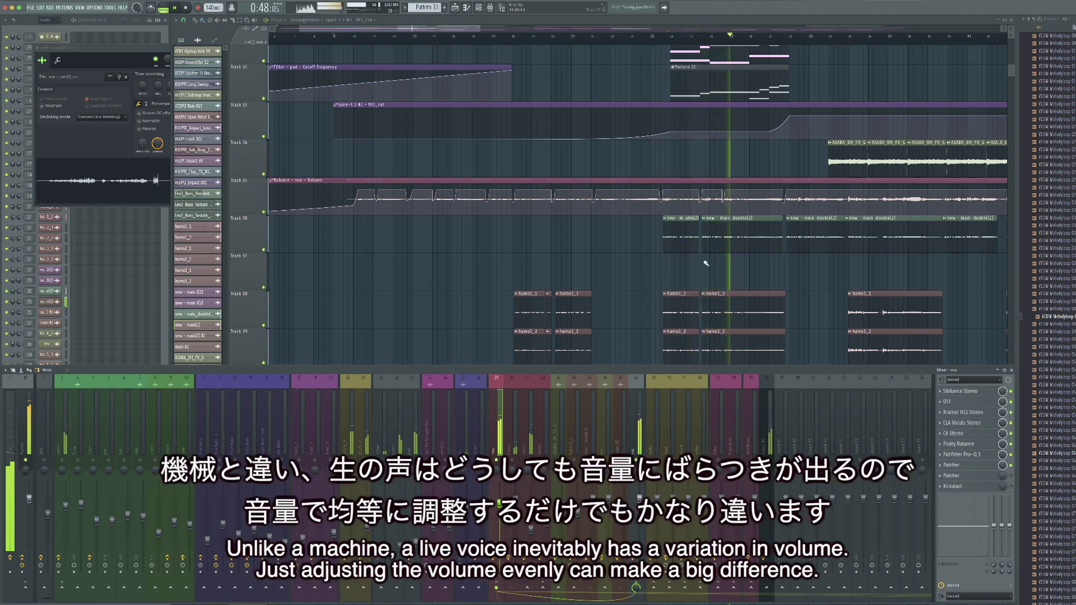
{"action": "left_click_drag", "start_coordinate": [437, 28], "coordinate": [583, 41]}
{"action": "left_click", "coordinate": [470, 38]}
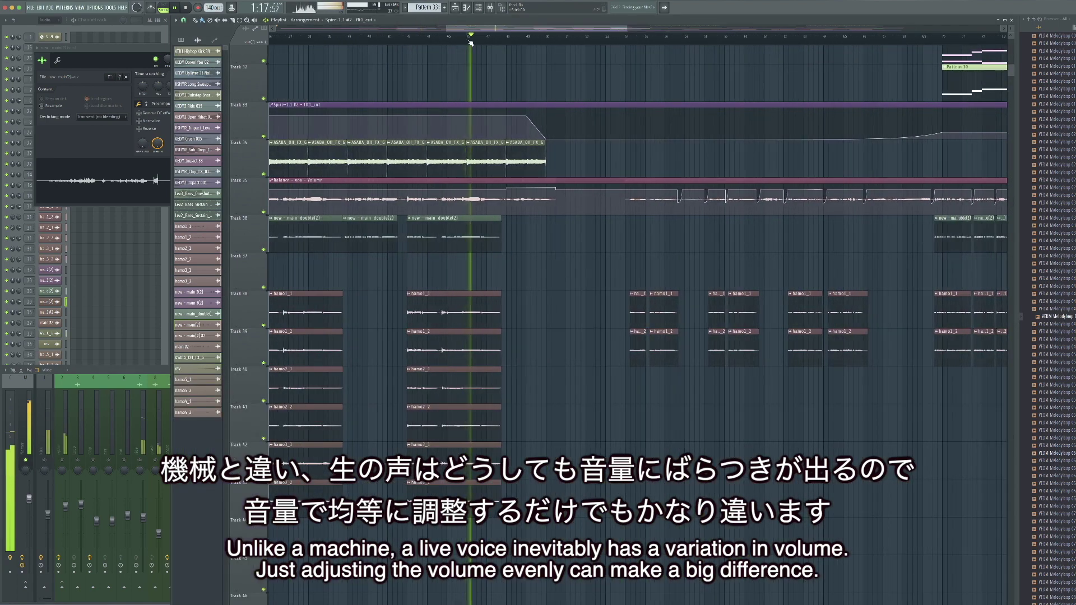
{"action": "mouse_move", "coordinate": [570, 214]}
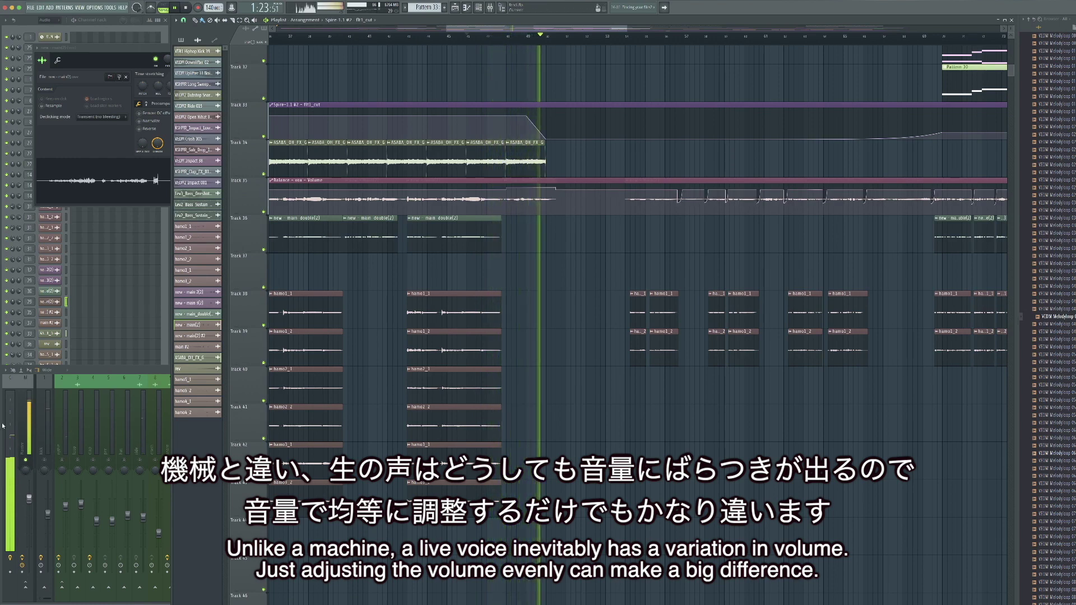
Reopen Fruity Balance on the vocal track, examine its volume during the loud final section, and close it.
{"action": "key", "text": "F9"}
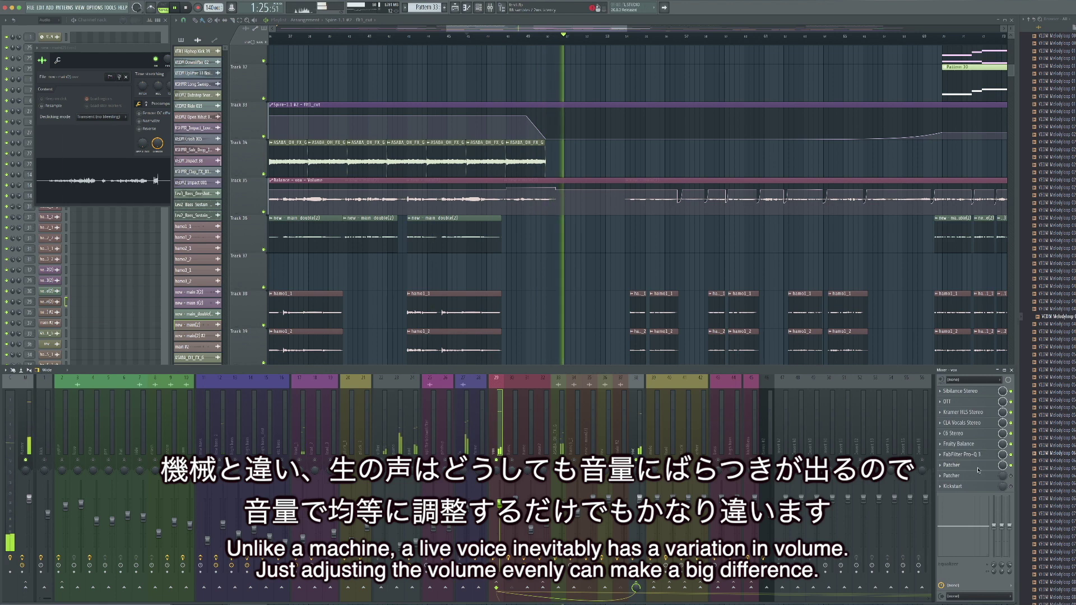
{"action": "left_click", "coordinate": [969, 444]}
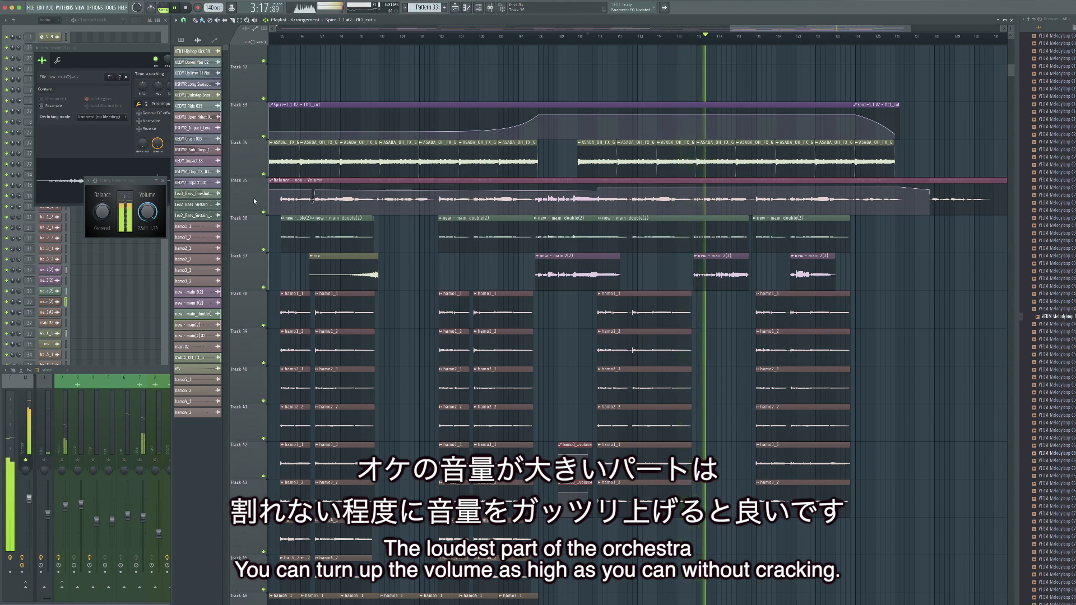
{"action": "left_click_drag", "start_coordinate": [793, 35], "coordinate": [359, 30]}
{"action": "left_click", "coordinate": [165, 181]}
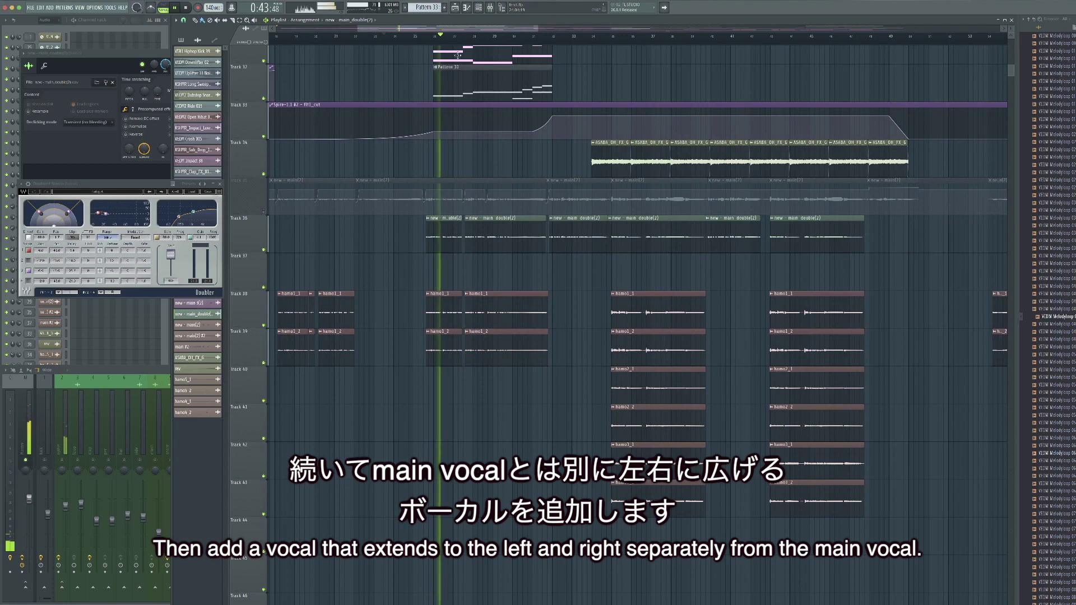
Audition the Doubler4 Stereo effect on the main_double vocal, toggling Track 36's mute off and on for comparison, and close Doubler.
{"action": "left_click", "coordinate": [7, 428]}
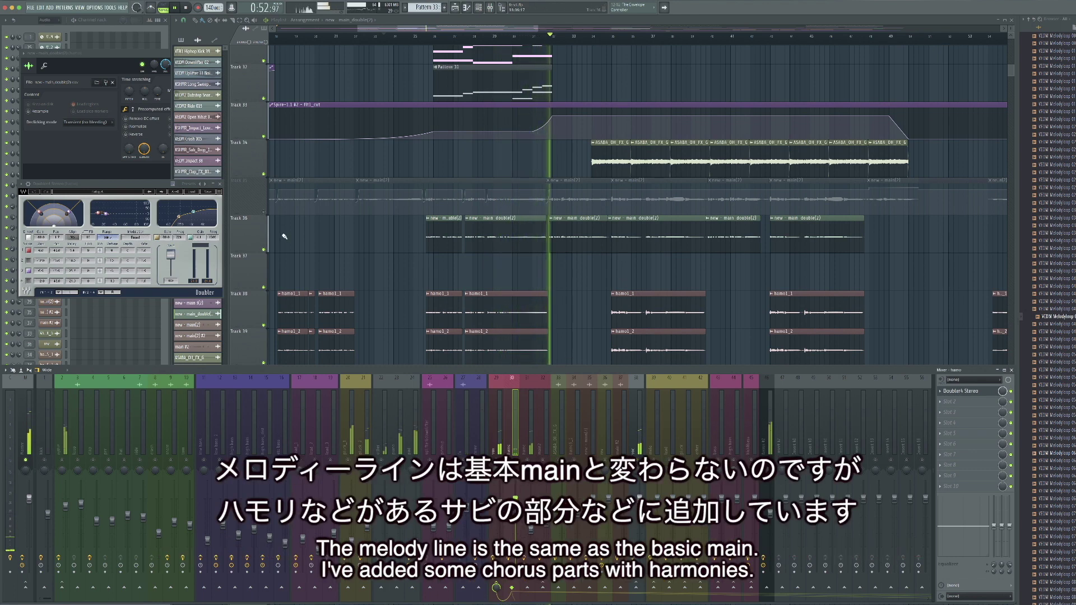
{"action": "left_click", "coordinate": [485, 120]}
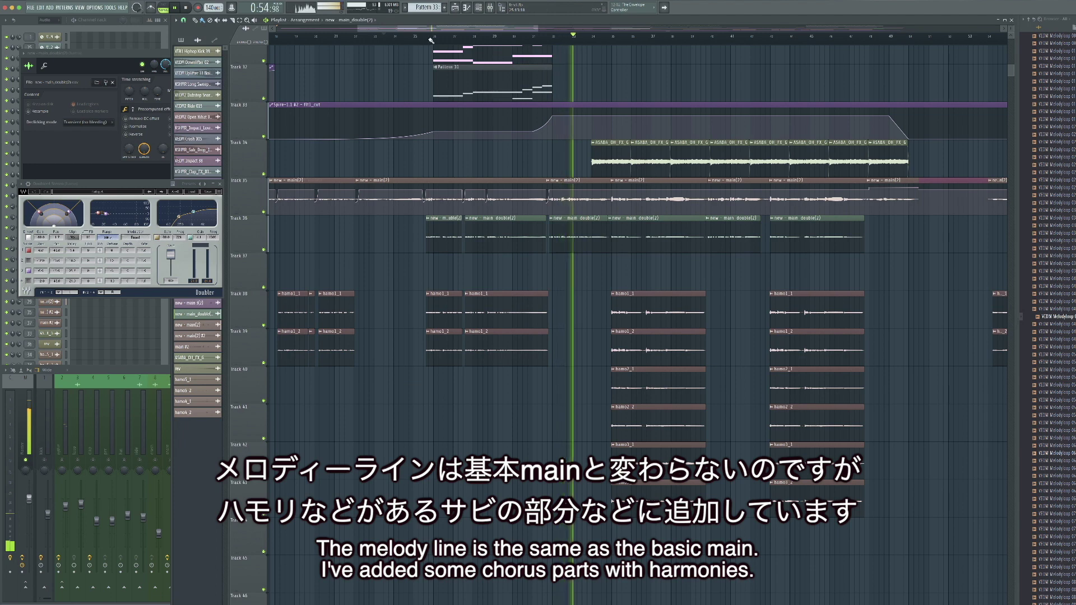
{"action": "left_click", "coordinate": [3, 417]}
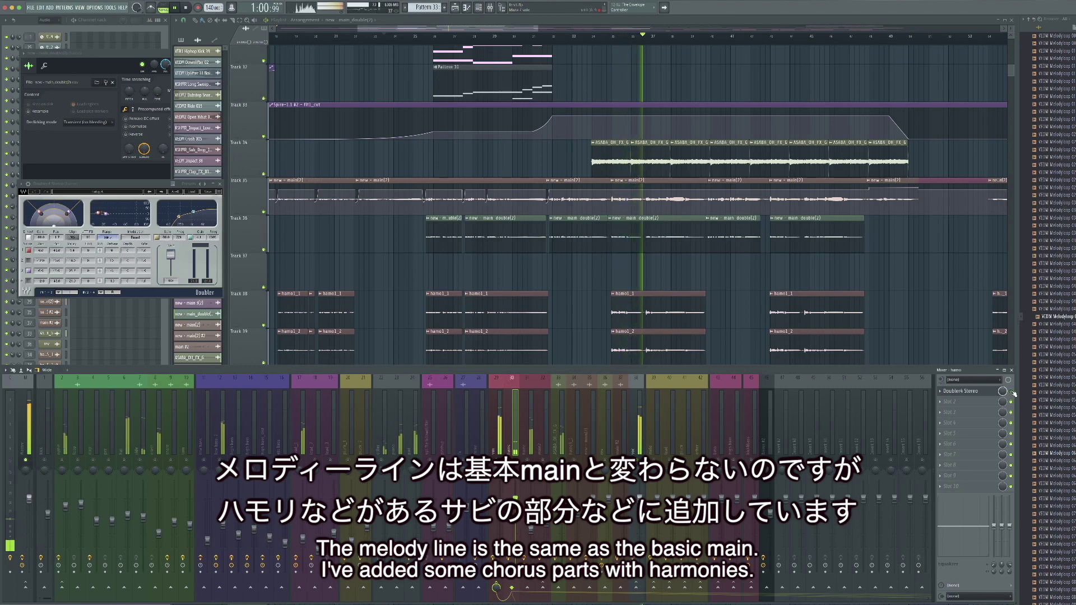
{"action": "left_click", "coordinate": [267, 249]}
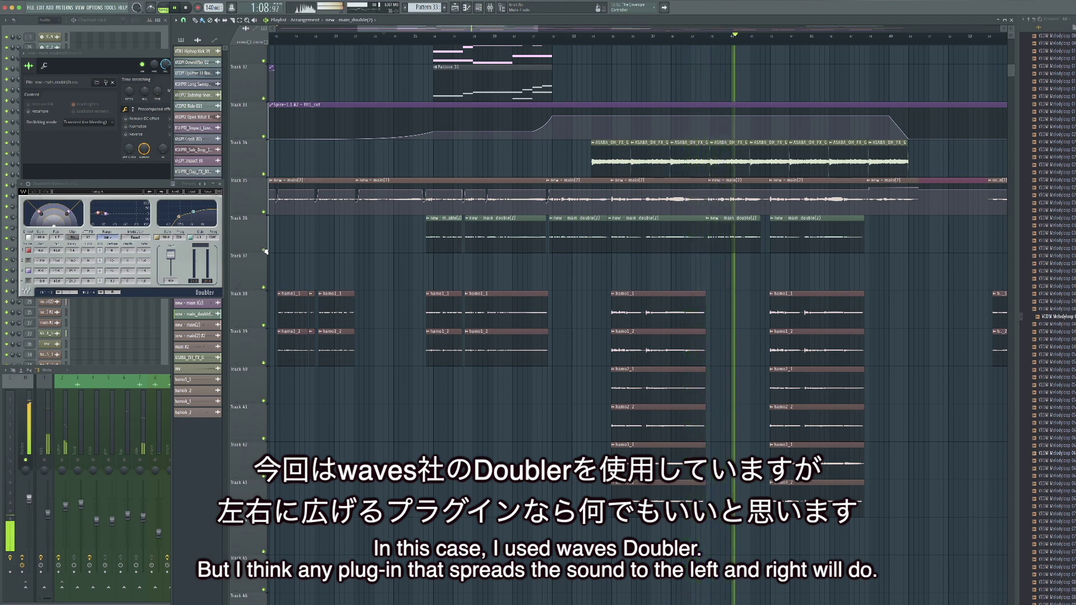
{"action": "left_click", "coordinate": [265, 250]}
{"action": "left_click", "coordinate": [265, 250]}
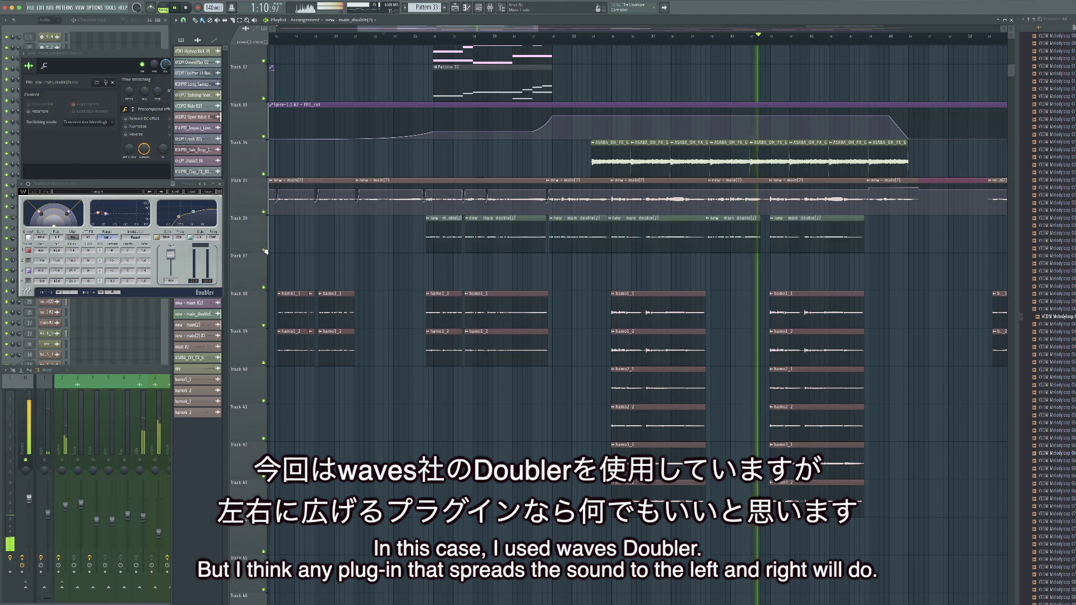
{"action": "left_click", "coordinate": [222, 185]}
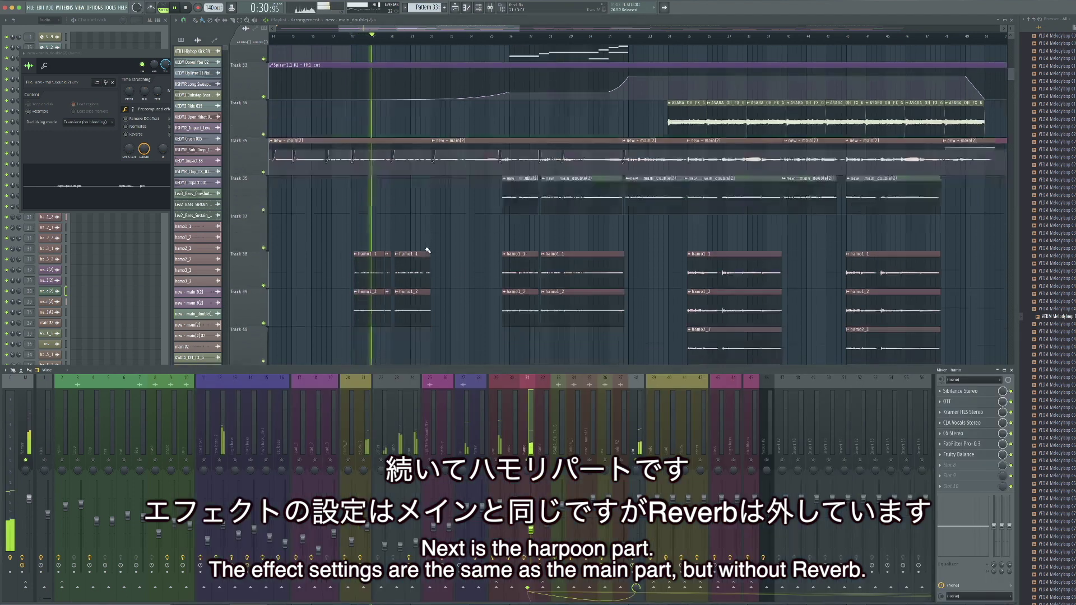
Open the channel settings of the hamo1_1 and hamo1_2 harmony clips to examine how each is panned.
{"action": "scroll", "coordinate": [428, 251], "scroll_direction": "down", "scroll_amount": 3}
{"action": "key", "text": "F9"}
{"action": "left_click", "coordinate": [365, 136]}
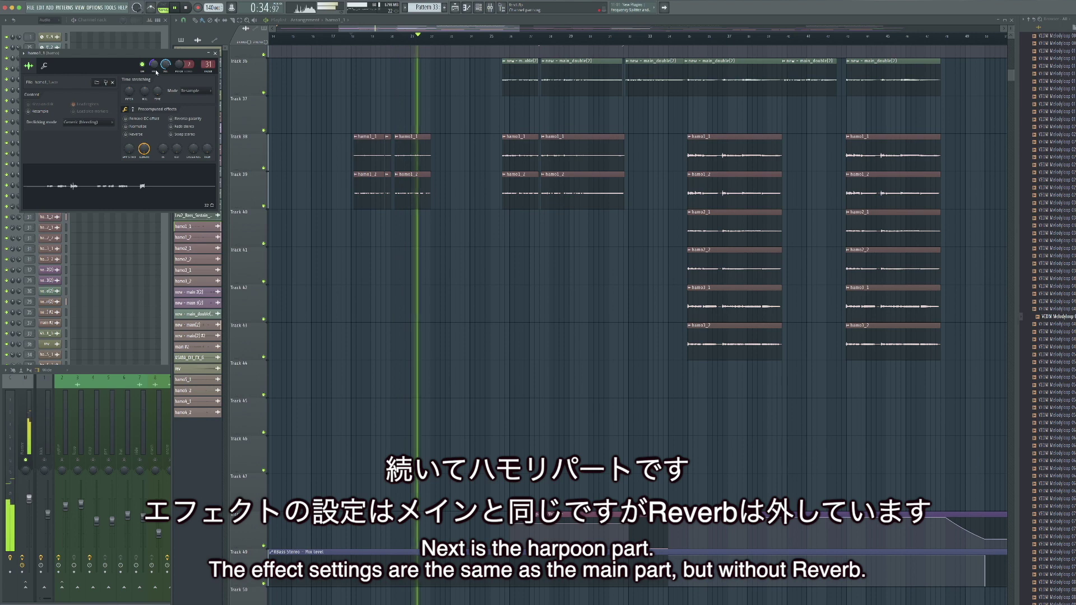
{"action": "left_click", "coordinate": [371, 180]}
{"action": "left_click", "coordinate": [371, 181]}
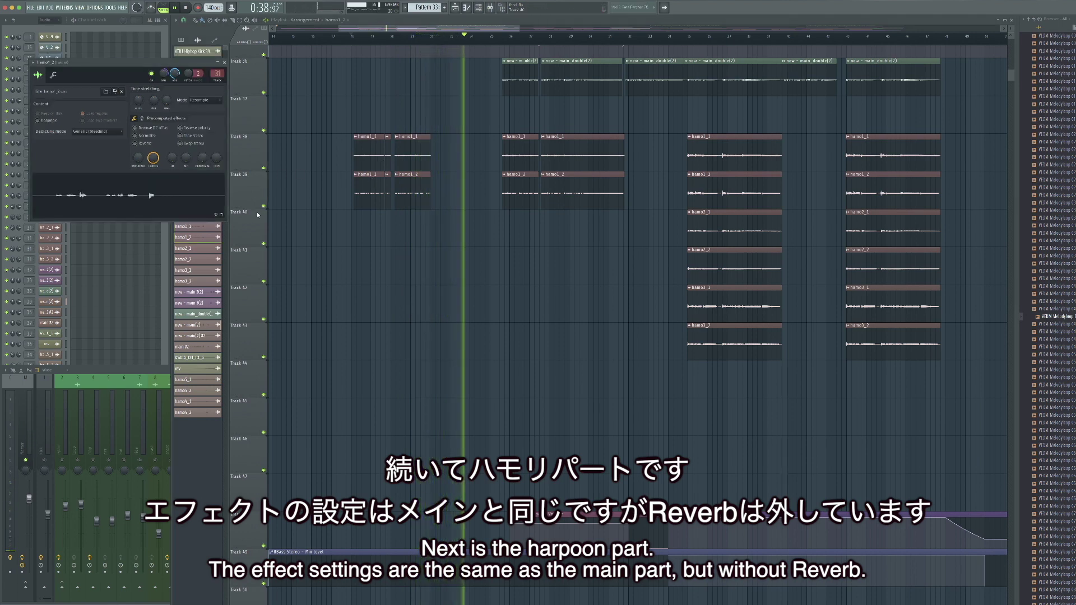
Mute and unmute Track 39 and then Track 38 to hear each hamo1 harmony side separately.
{"action": "left_click", "coordinate": [265, 192]}
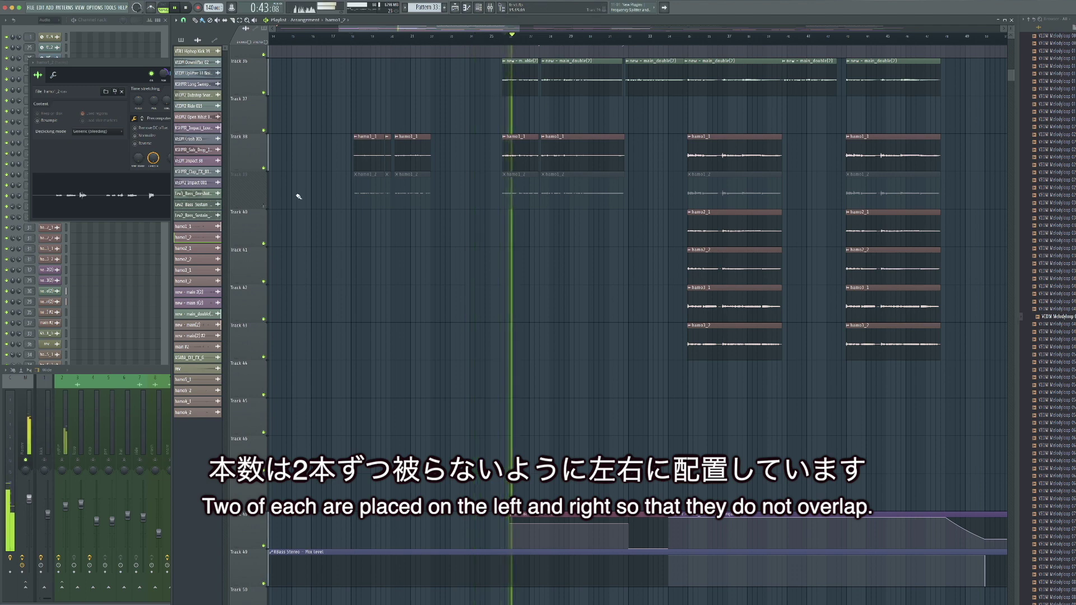
{"action": "left_click", "coordinate": [266, 170]}
{"action": "left_click", "coordinate": [264, 131]}
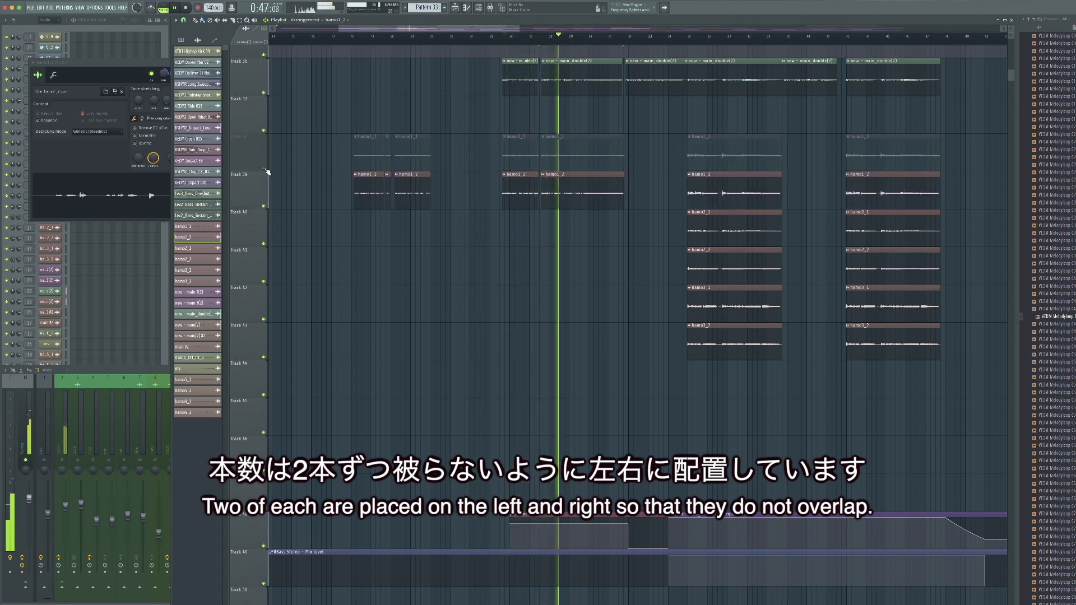
{"action": "left_click", "coordinate": [264, 131]}
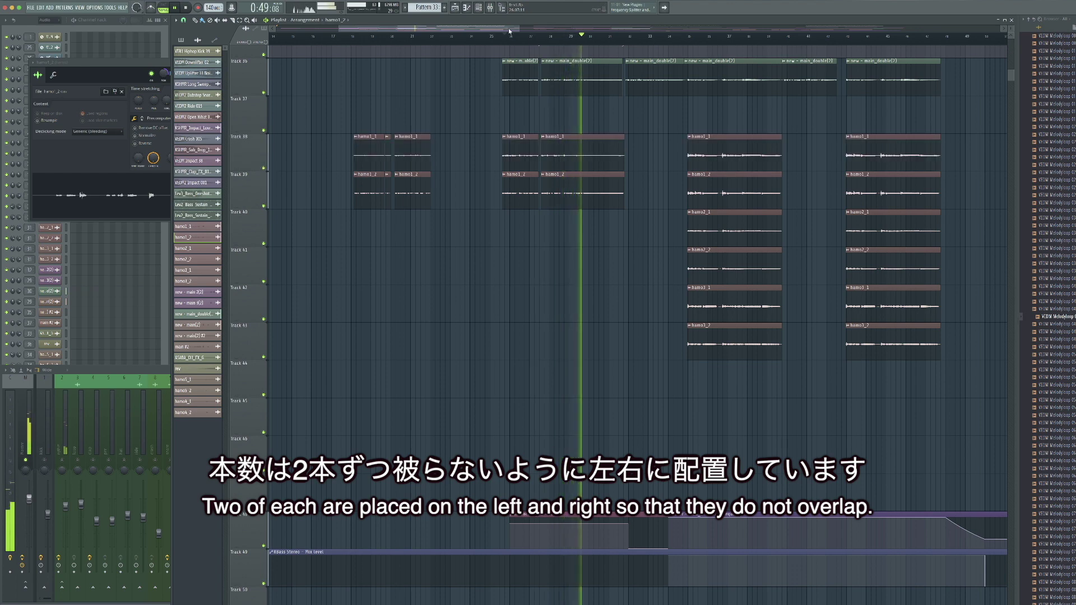
Play from about 0:58, solo Track 40, and add Tracks 41, 42, 43, 39 and 38 to build up the isolated harmonies.
{"action": "left_click_drag", "start_coordinate": [533, 39], "coordinate": [550, 39]}
{"action": "left_click", "coordinate": [550, 40]}
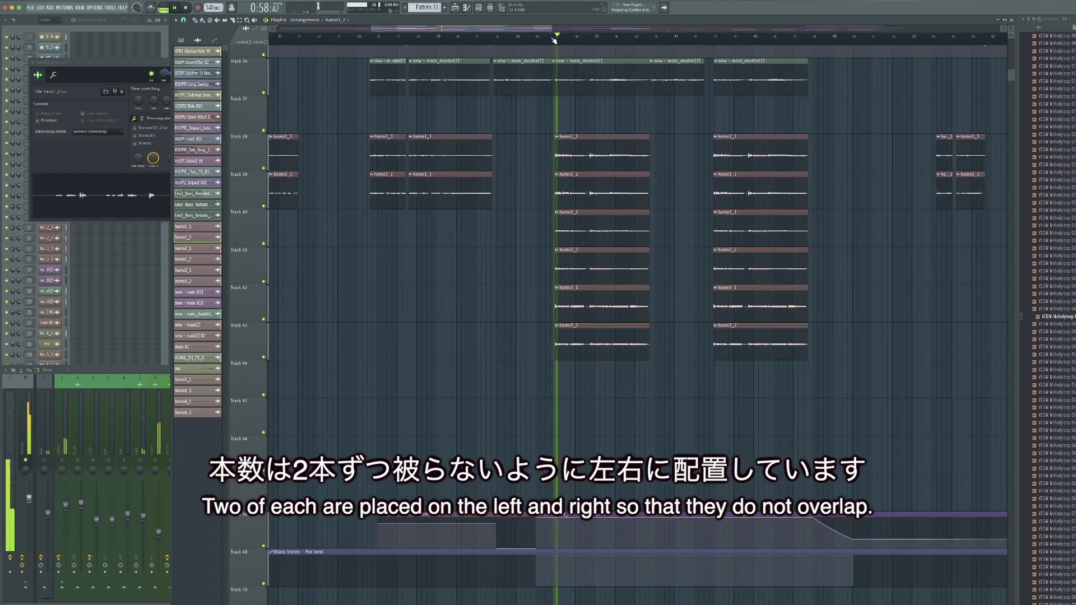
{"action": "left_click", "coordinate": [264, 244], "text": "ctrl"}
{"action": "left_click", "coordinate": [264, 281]}
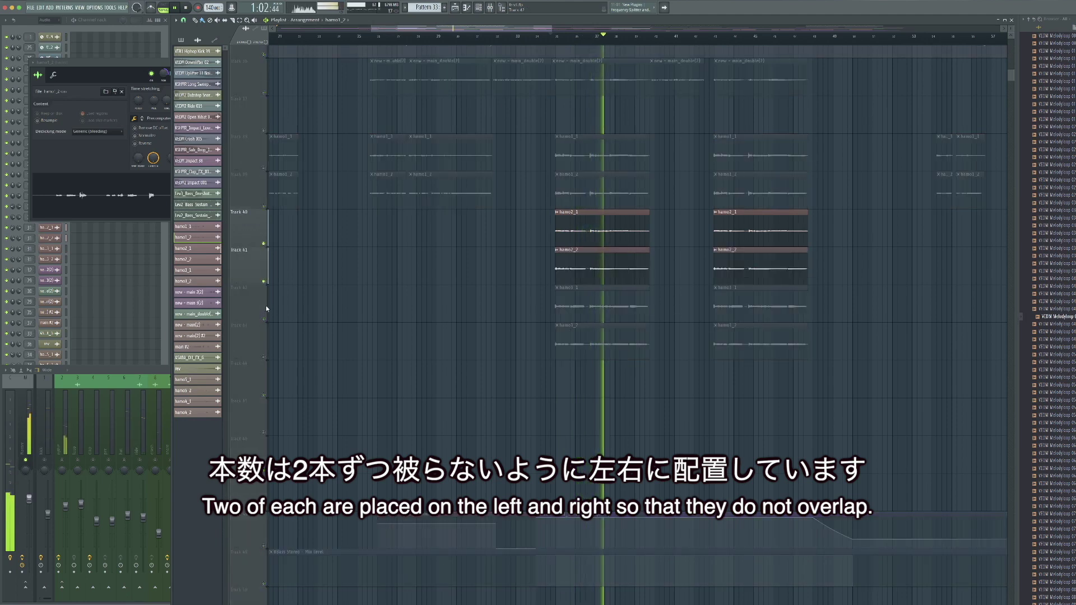
{"action": "left_click", "coordinate": [264, 319]}
{"action": "left_click", "coordinate": [264, 357]}
{"action": "left_click", "coordinate": [264, 206]}
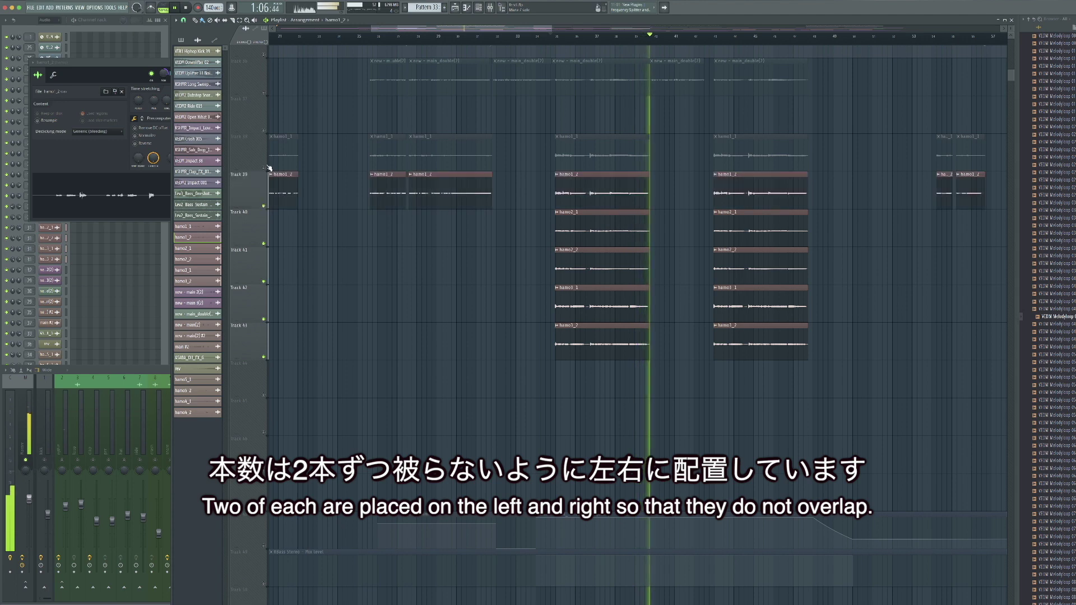
{"action": "left_click", "coordinate": [264, 168]}
Play the second six-part harmony passage from about 1:13 and view the harmony effect chain in the mixer.
{"action": "left_click", "coordinate": [729, 44]}
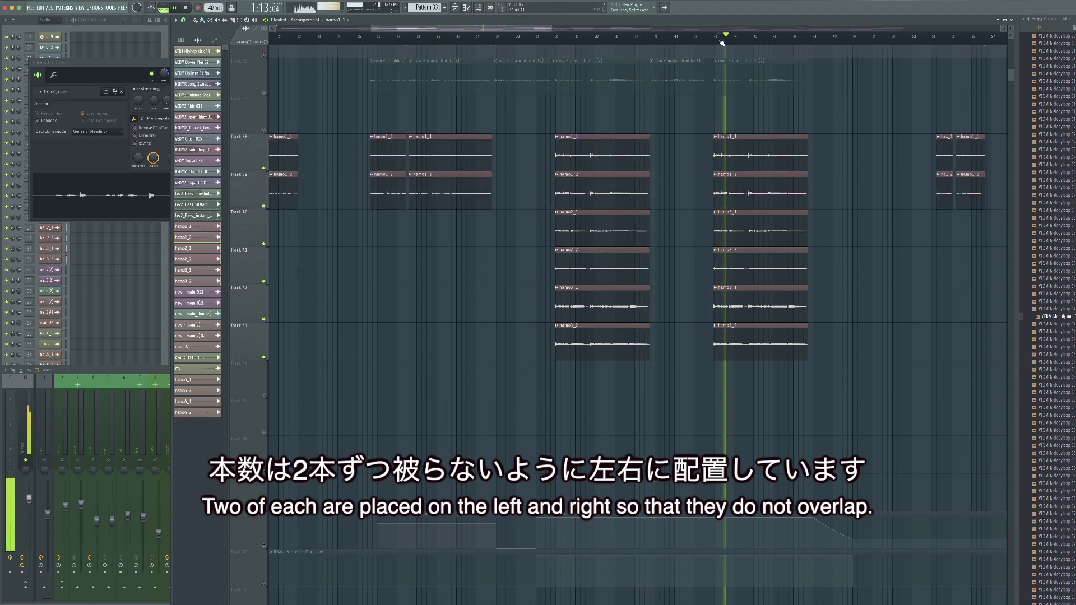
{"action": "scroll", "coordinate": [739, 150], "scroll_direction": "up", "scroll_amount": 1}
{"action": "scroll", "coordinate": [739, 151], "scroll_direction": "up", "scroll_amount": 2}
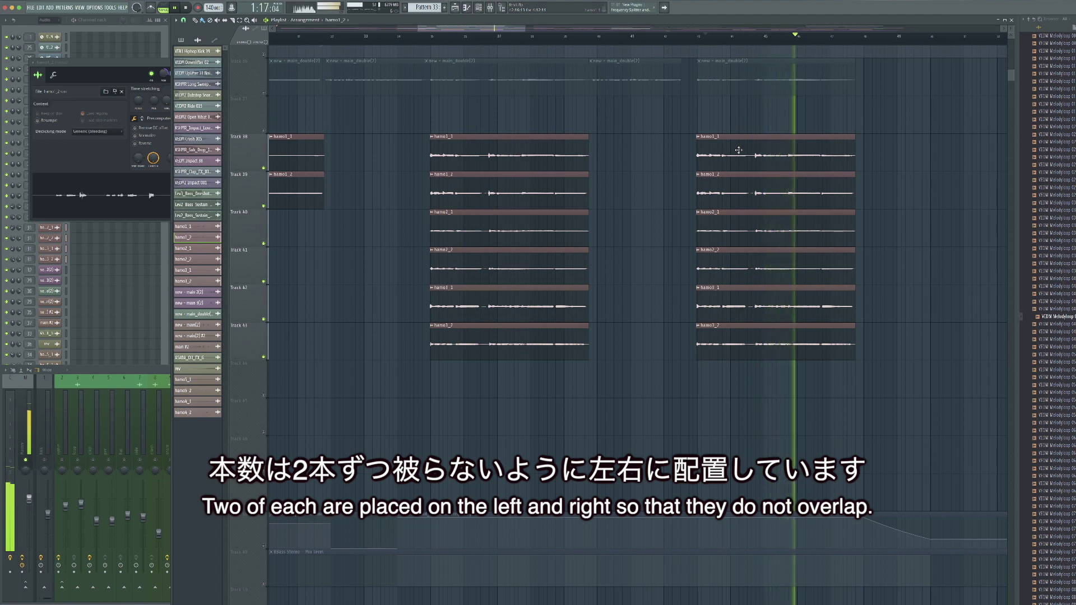
{"action": "key", "text": "F9"}
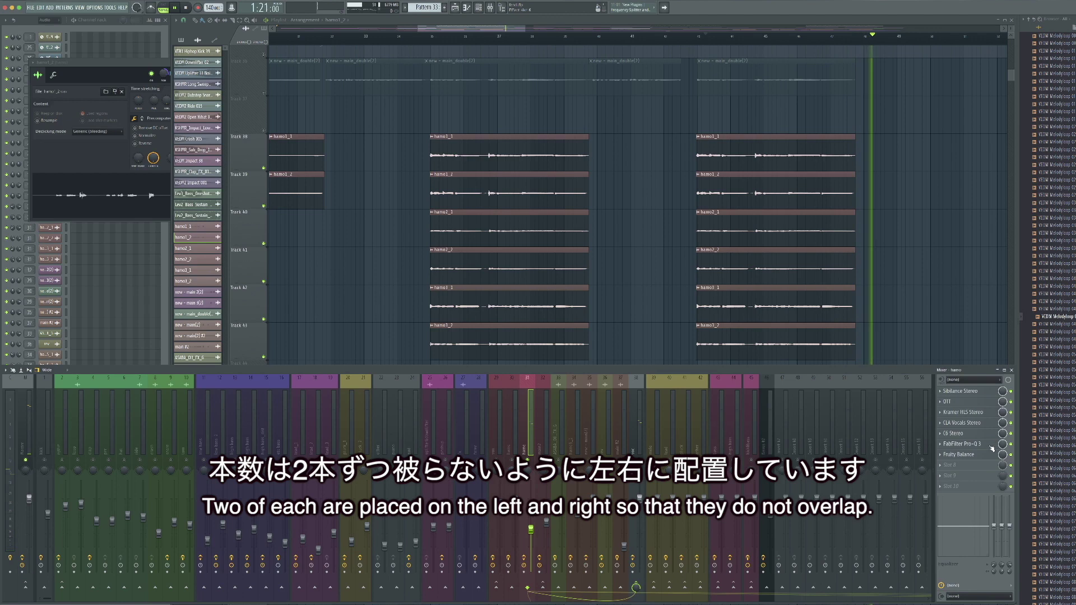
Replay the chorus from about 0:58 with the main, double and harmony vocals together, following the clips through about 1:19.
{"action": "scroll", "coordinate": [332, 208], "scroll_direction": "up", "scroll_amount": 3}
{"action": "left_click", "coordinate": [416, 35]}
{"action": "key", "text": "space"}
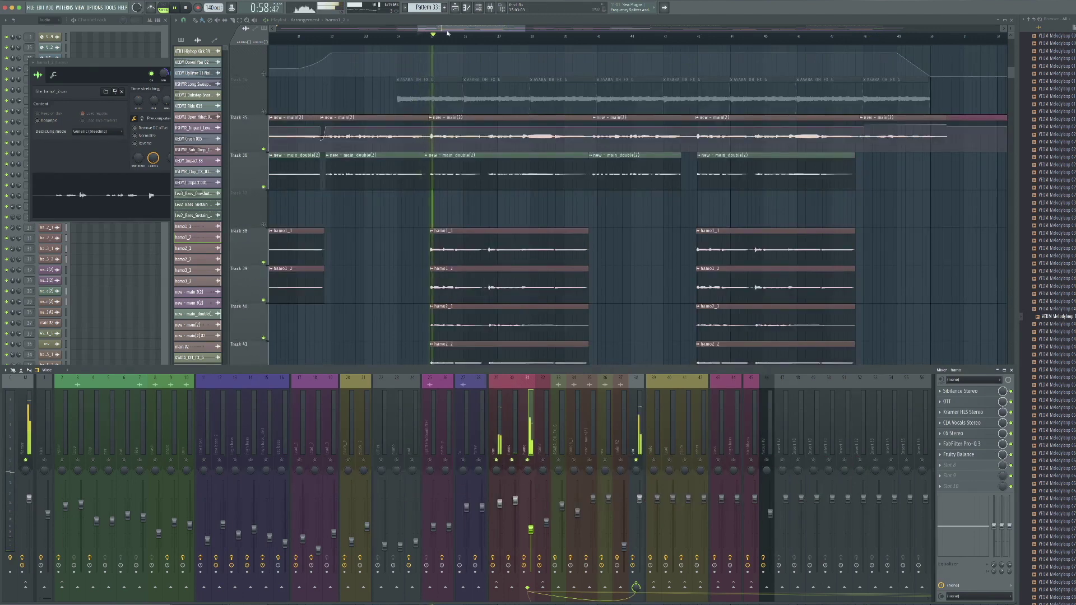
{"action": "left_click_drag", "start_coordinate": [444, 29], "coordinate": [451, 28]}
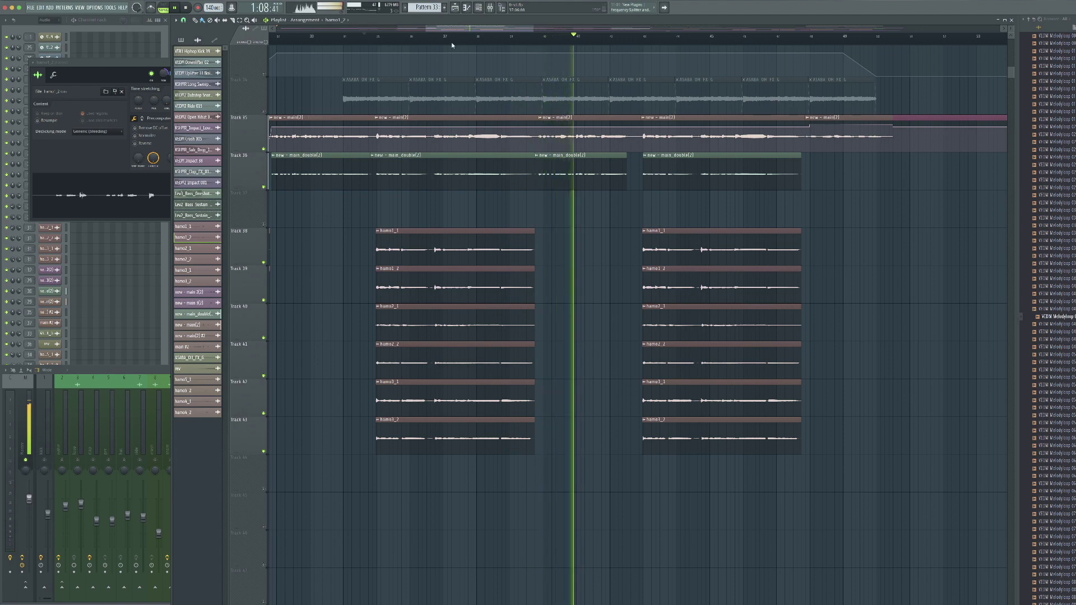
{"action": "scroll", "coordinate": [633, 226], "scroll_direction": "down", "scroll_amount": 3}
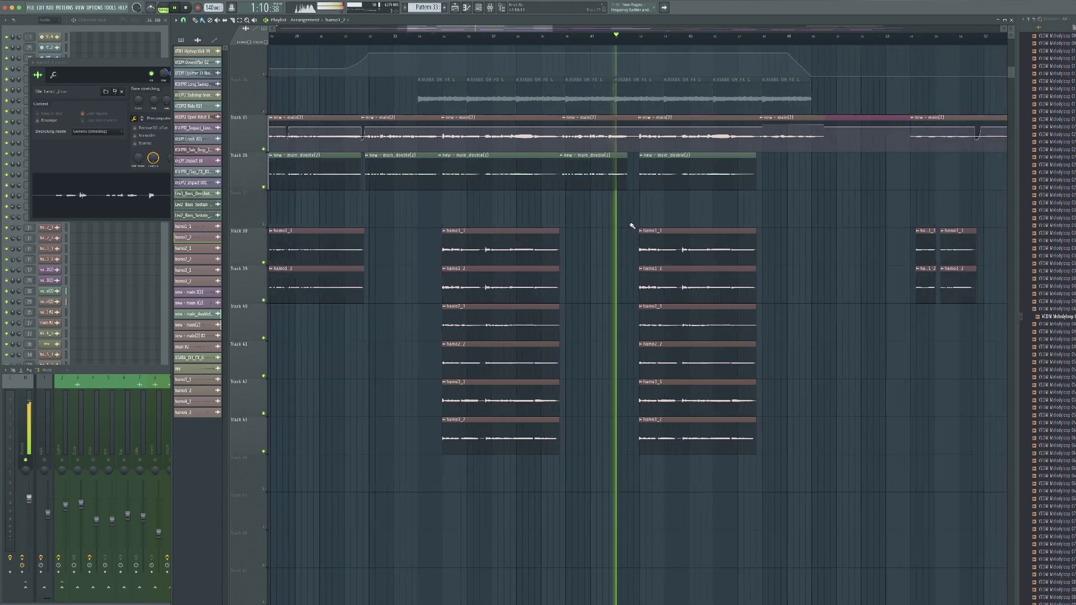
{"action": "scroll", "coordinate": [633, 226], "scroll_direction": "down", "scroll_amount": 2}
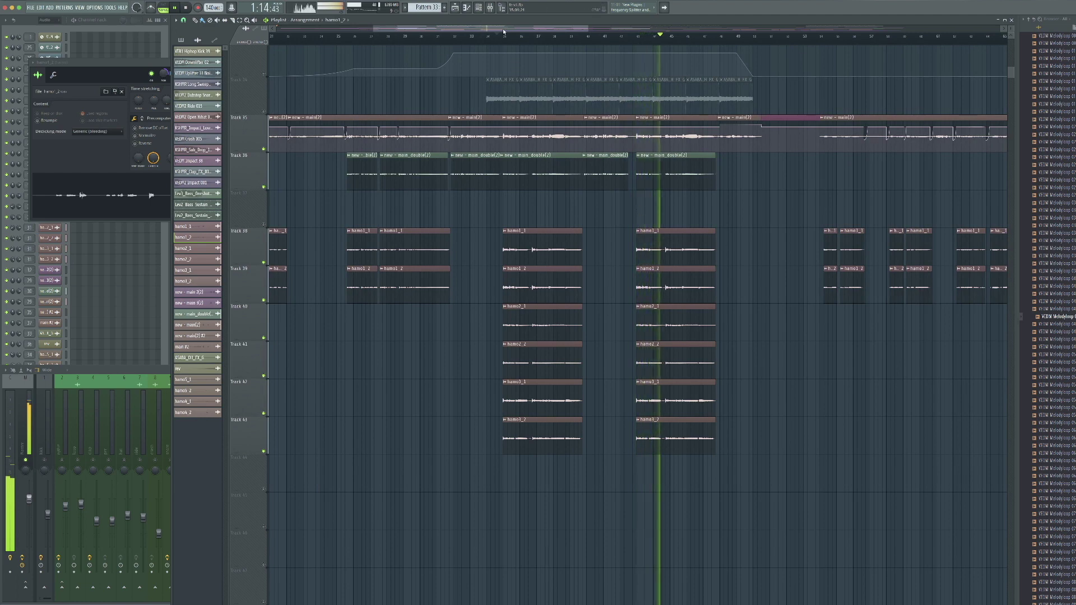
{"action": "left_click_drag", "start_coordinate": [504, 28], "coordinate": [520, 28]}
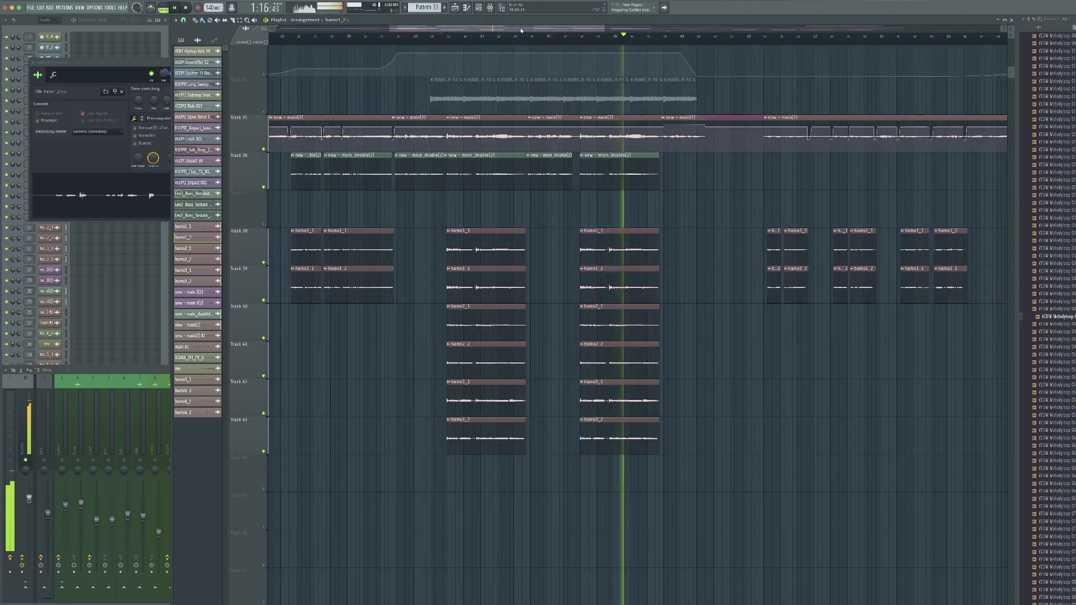
{"action": "left_click_drag", "start_coordinate": [521, 28], "coordinate": [543, 28]}
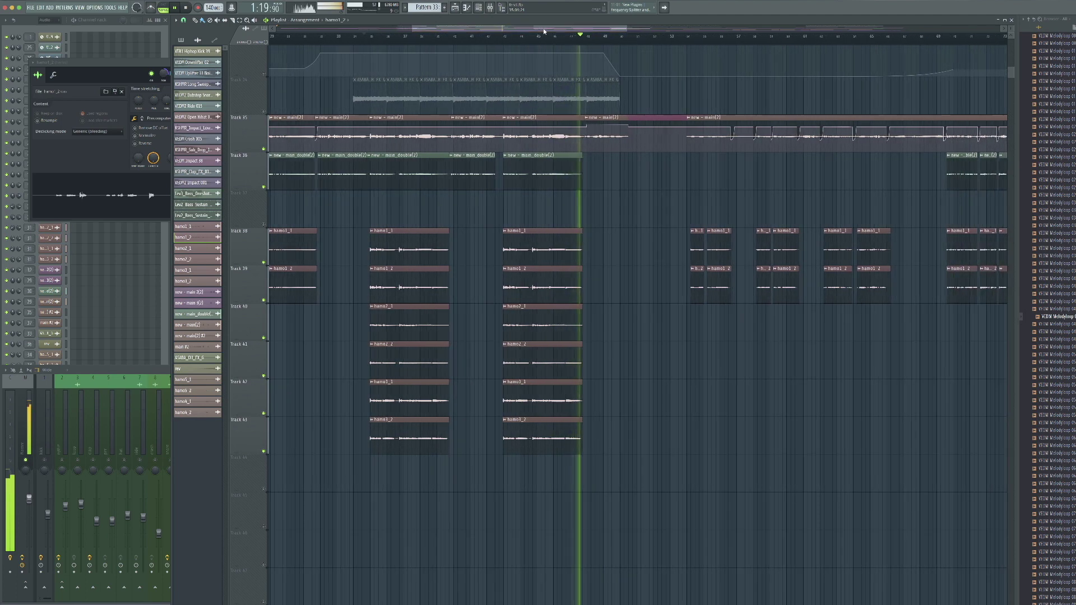
Play the isolated ASABA_OH_FX_G clips on Track 34 from about 0:57 and view their sample settings and mixer channel.
{"action": "key", "text": "space"}
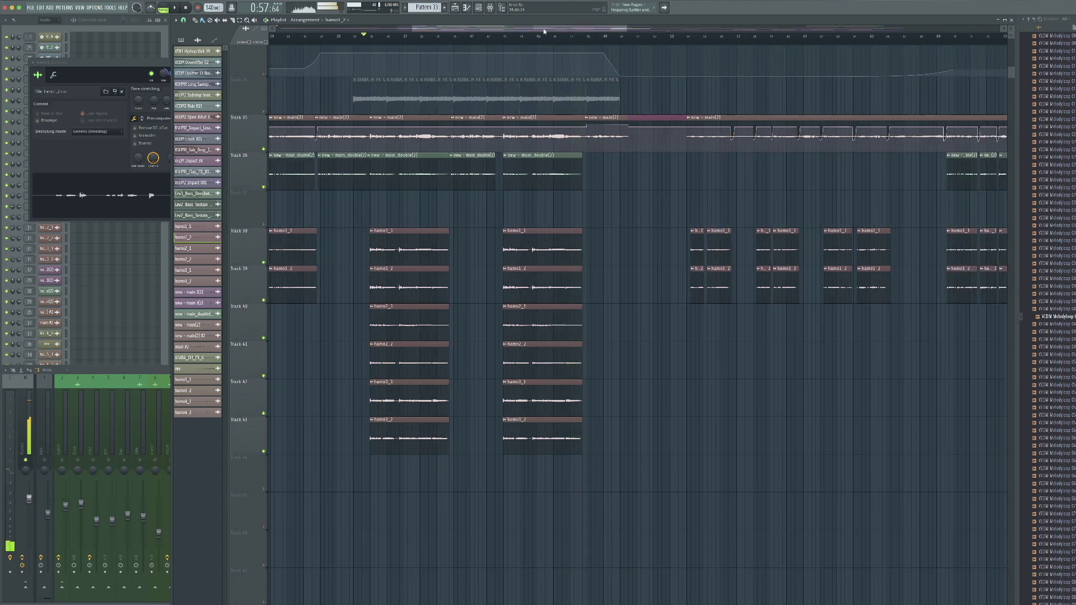
{"action": "scroll", "coordinate": [615, 203], "scroll_direction": "up", "scroll_amount": 6}
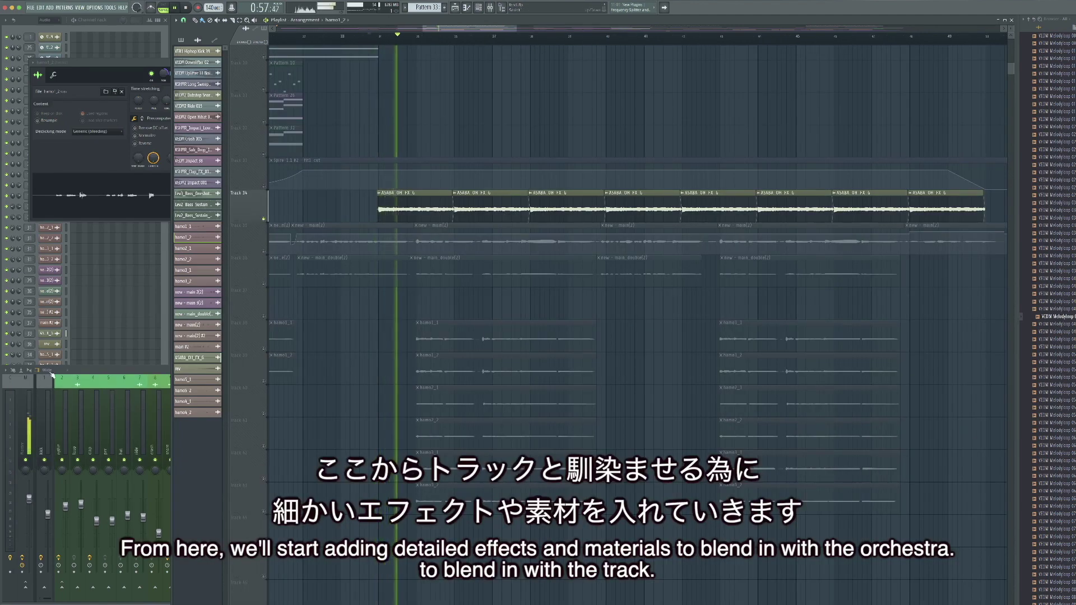
{"action": "key", "text": "F9"}
{"action": "left_click", "coordinate": [564, 419]}
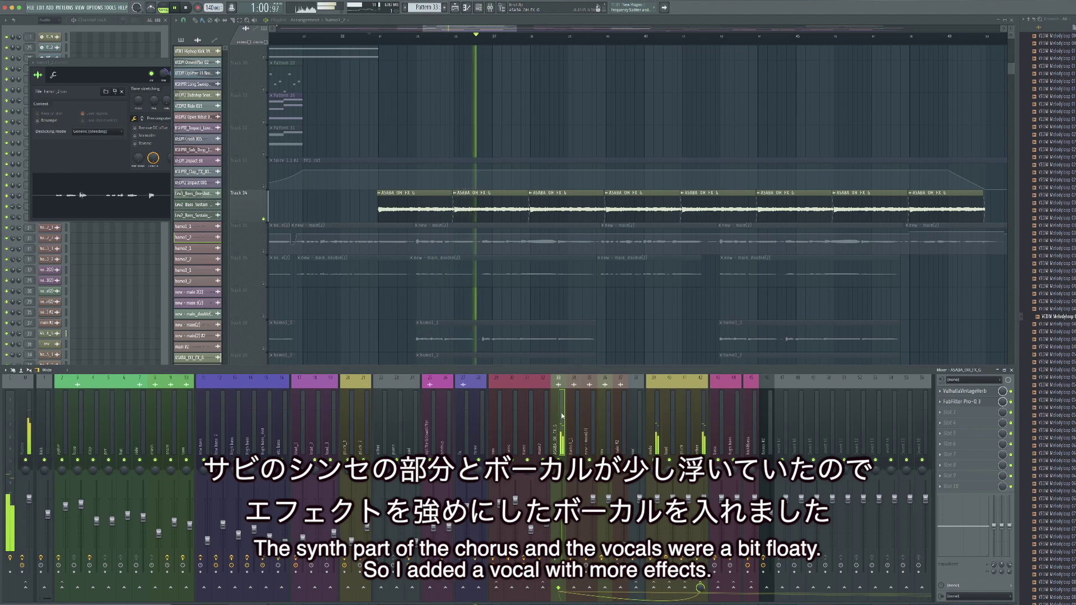
{"action": "left_click", "coordinate": [196, 357]}
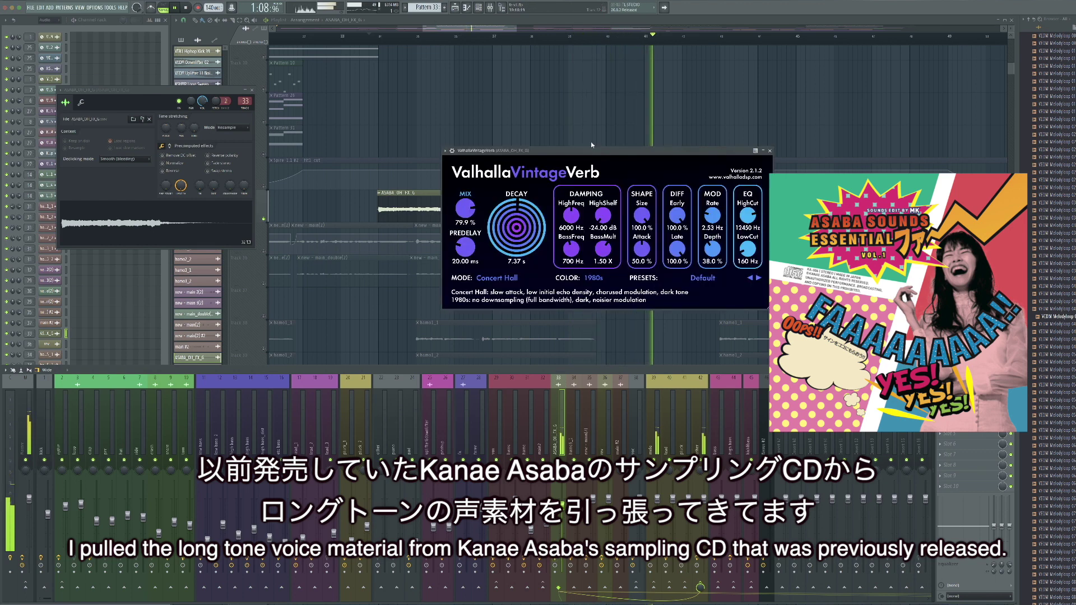
Examine the ValhallaVintageVerb and FabFilter Pro-Q 3 settings on the ASABA_OH_FX_G channel, and close both plugins.
{"action": "left_click_drag", "start_coordinate": [345, 101], "coordinate": [344, 102]}
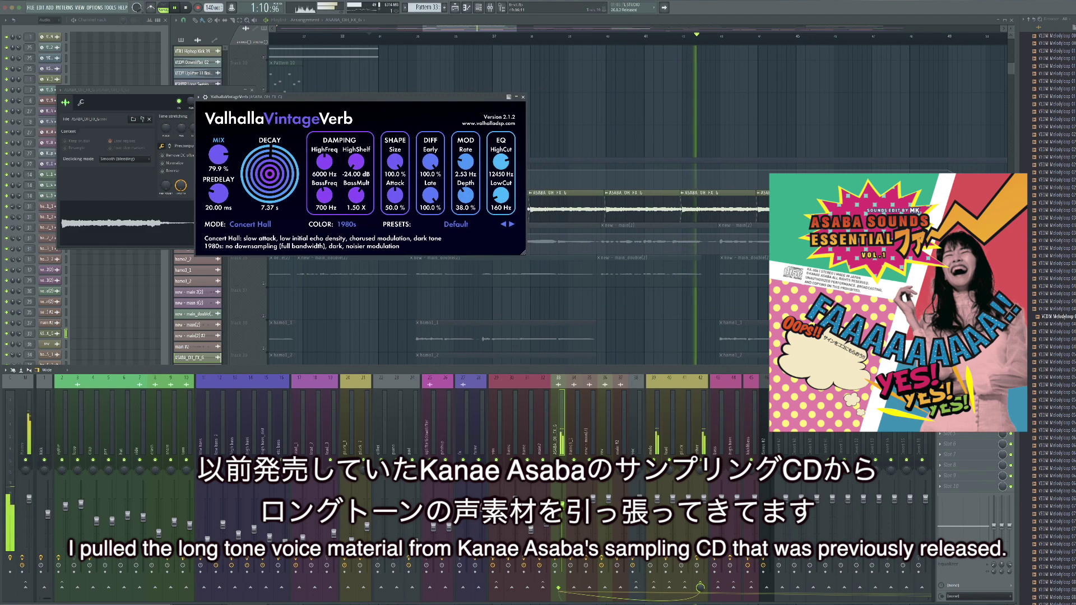
{"action": "left_click", "coordinate": [961, 402]}
{"action": "left_click_drag", "start_coordinate": [470, 157], "coordinate": [554, 174]}
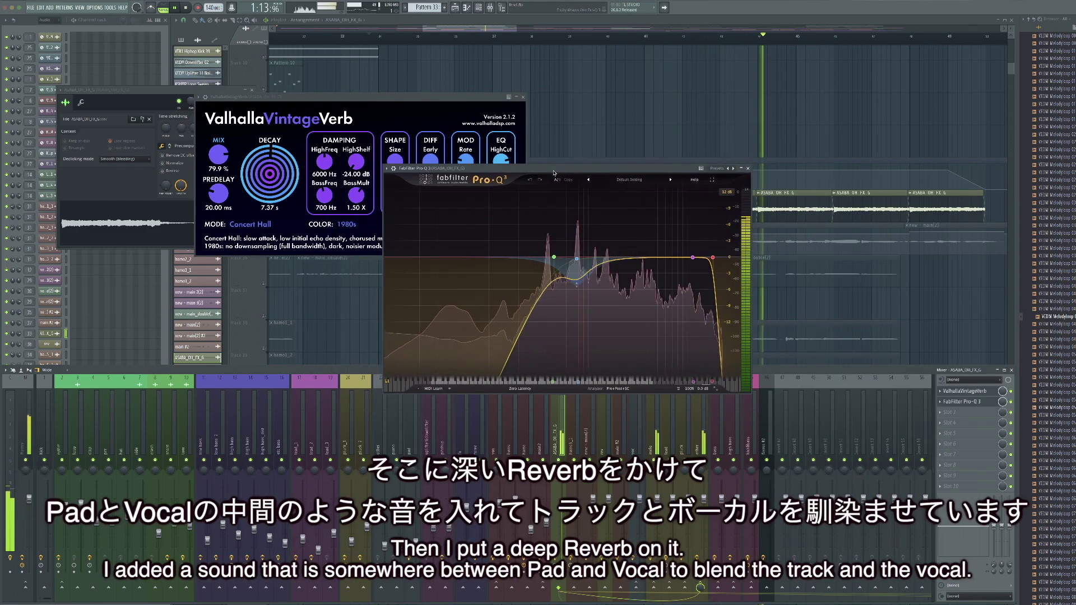
{"action": "left_click", "coordinate": [748, 169]}
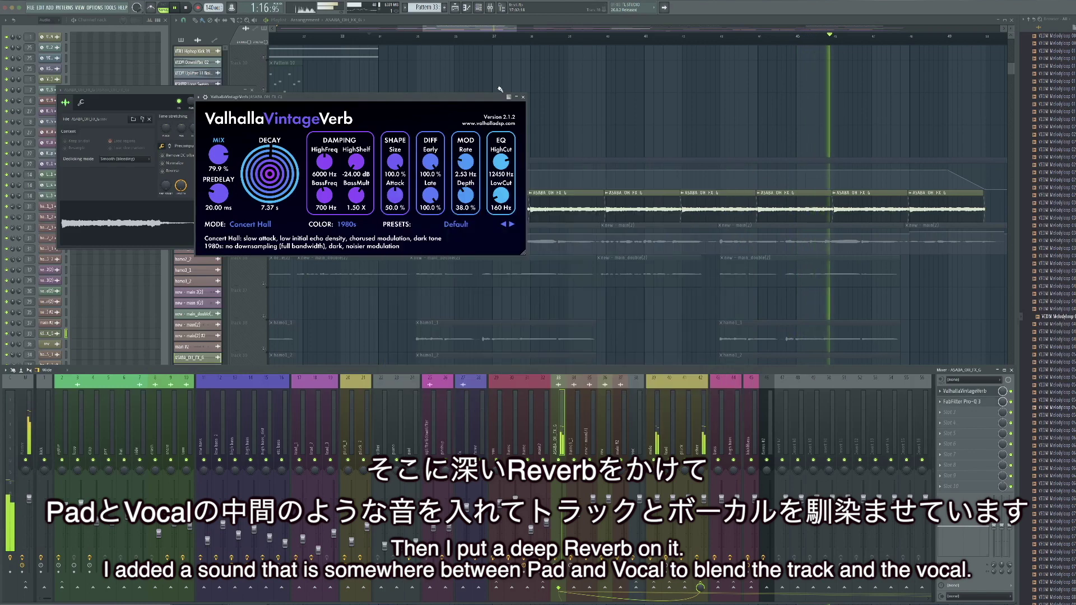
{"action": "left_click", "coordinate": [523, 97]}
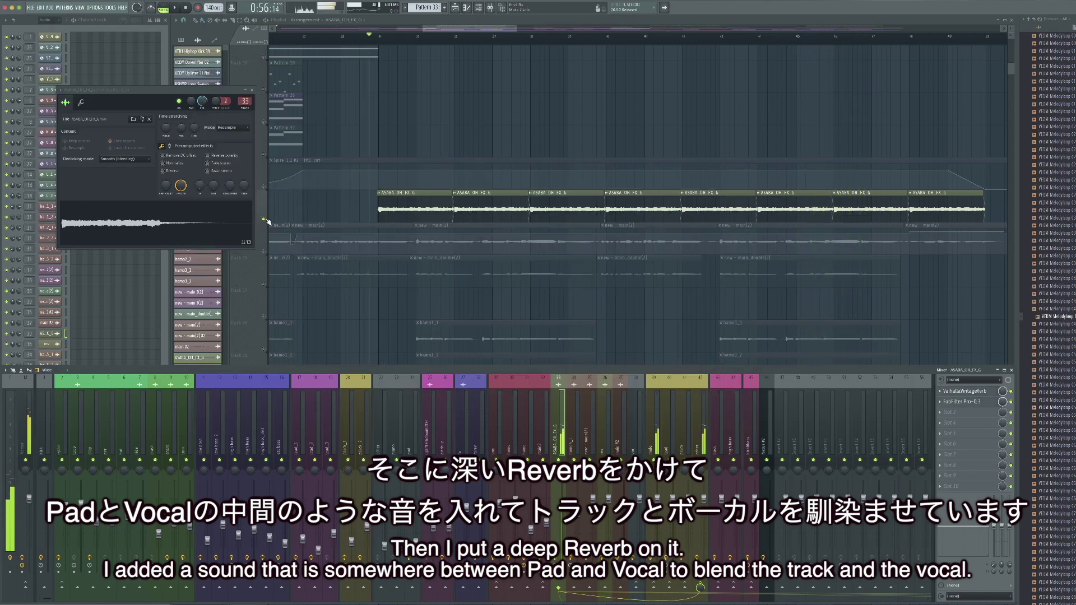
Unsolo Track 34, and mute and unmute it during playback to compare the chorus with and without the long-tone voice.
{"action": "left_click", "coordinate": [266, 221]}
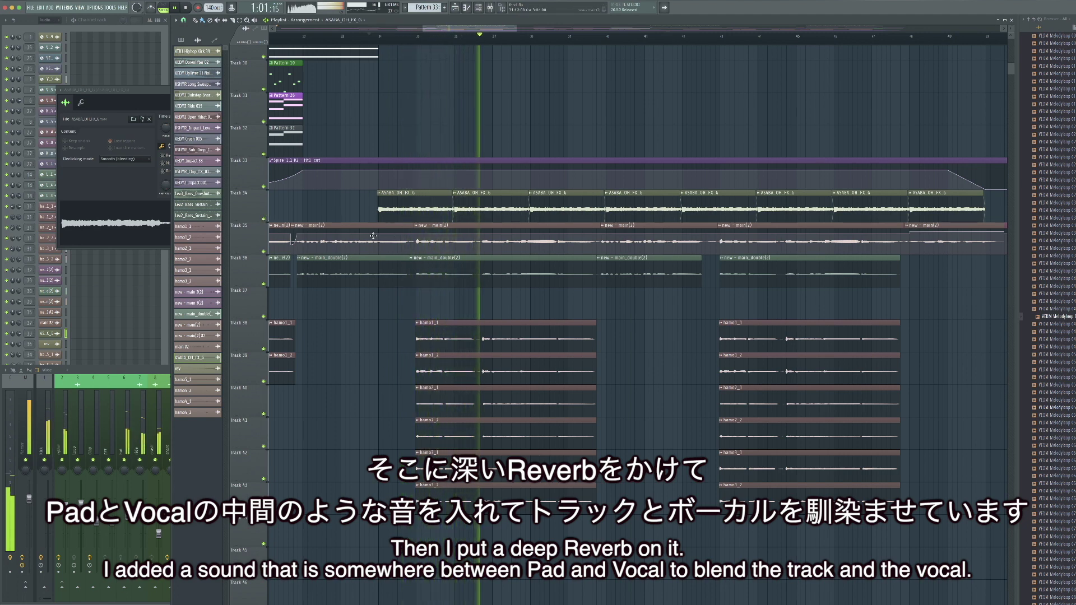
{"action": "left_click", "coordinate": [265, 220]}
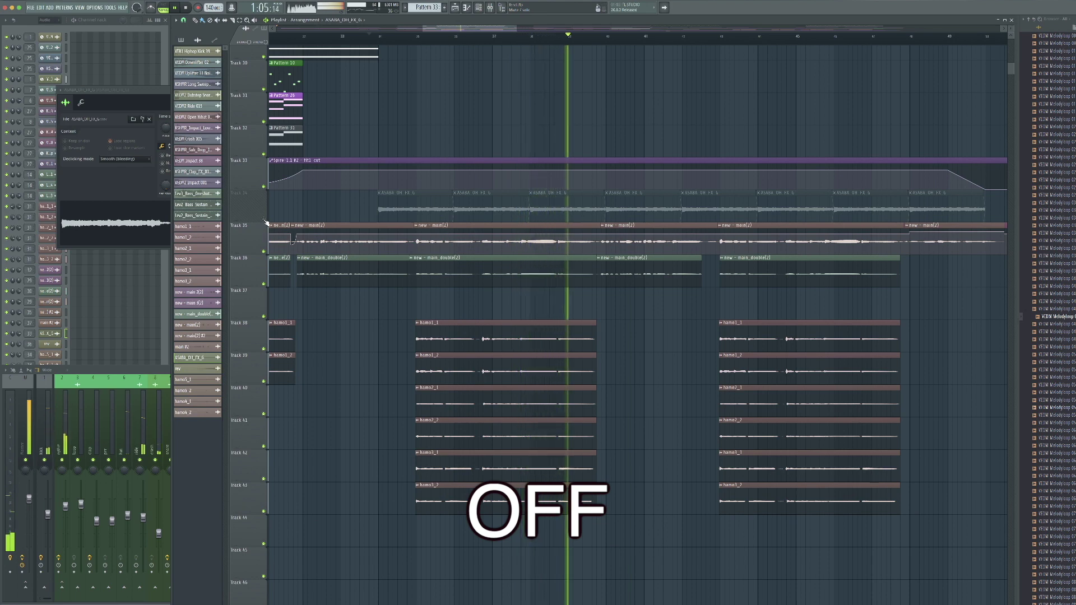
{"action": "left_click", "coordinate": [265, 220]}
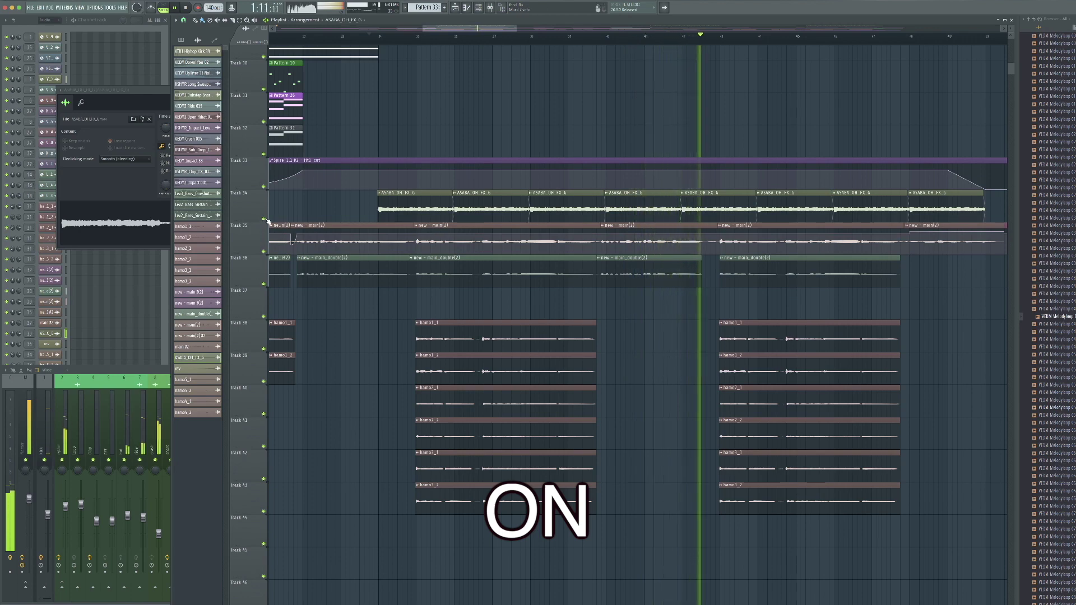
Check the mixer levels and follow the full arrangement's playback to the end of the first chorus at about 1:23.
{"action": "key", "text": "F9"}
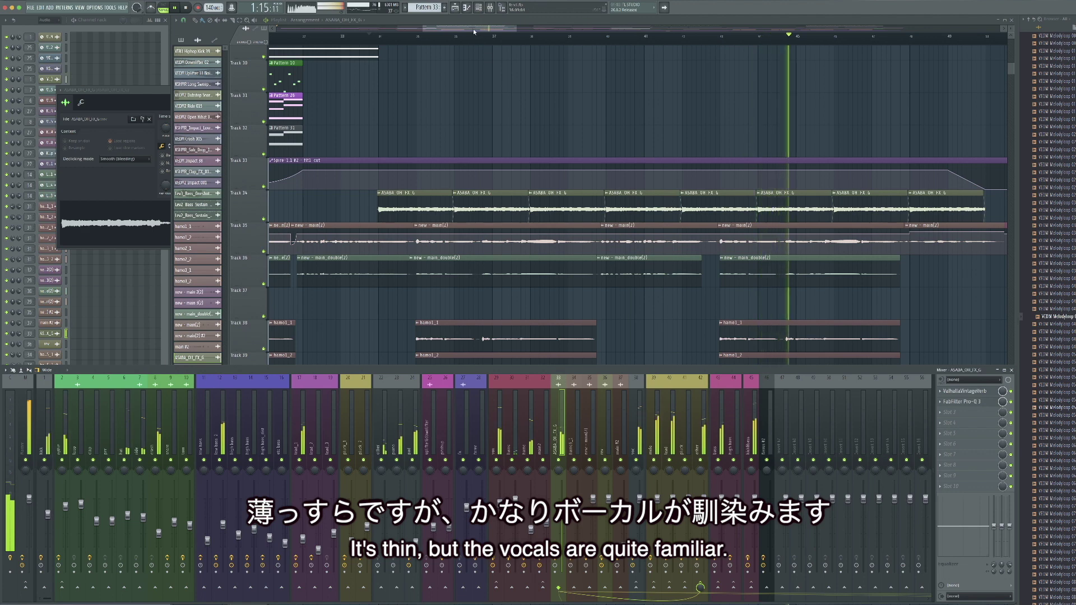
{"action": "left_click_drag", "start_coordinate": [477, 27], "coordinate": [512, 27]}
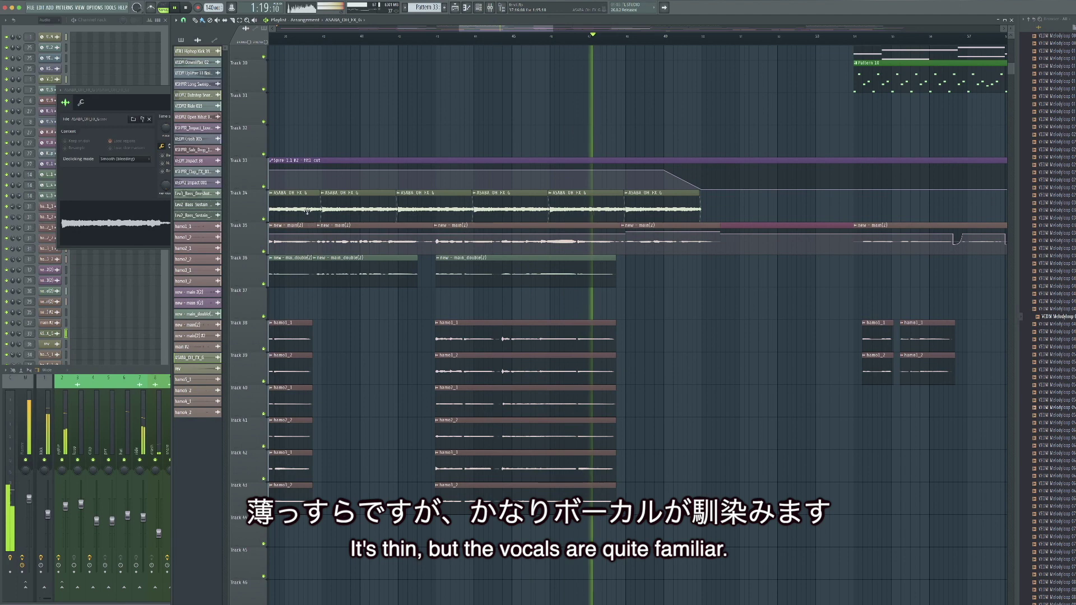
{"action": "left_click_drag", "start_coordinate": [508, 26], "coordinate": [520, 26]}
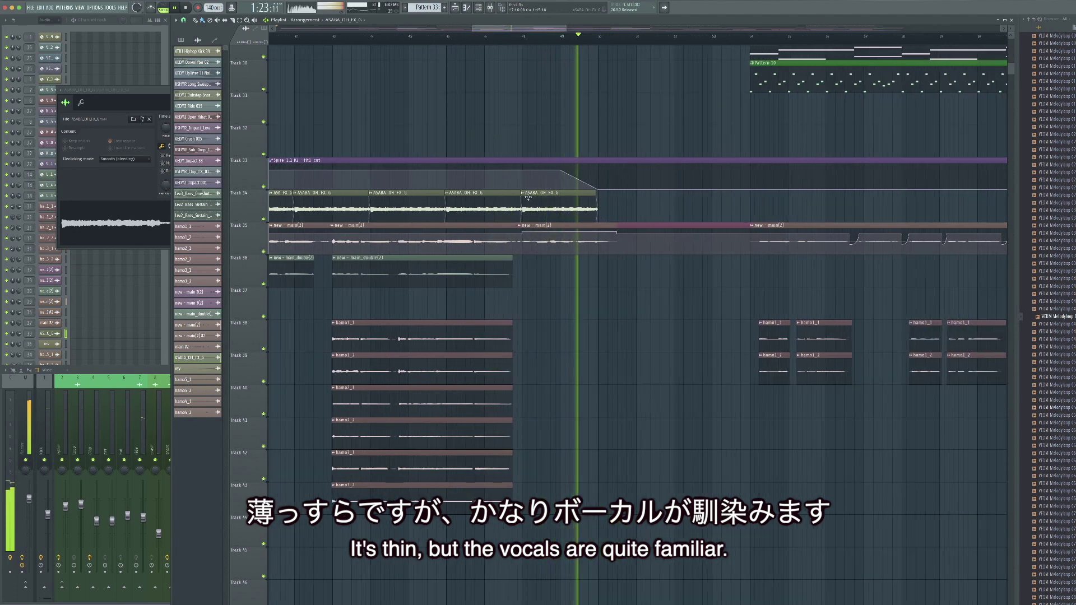
{"action": "scroll", "coordinate": [462, 209], "scroll_direction": "down", "scroll_amount": 3, "text": "ctrl"}
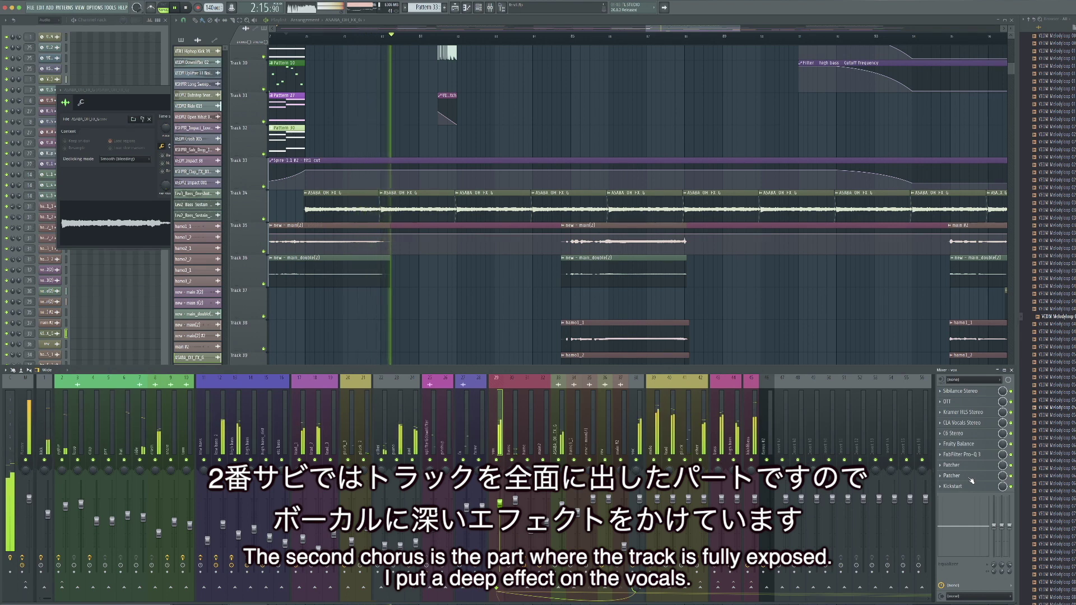
Examine the Patcher reverb and Kickstart sidechain on the vox mixer channel while playing the second chorus from about 2:11.
{"action": "left_click", "coordinate": [964, 473]}
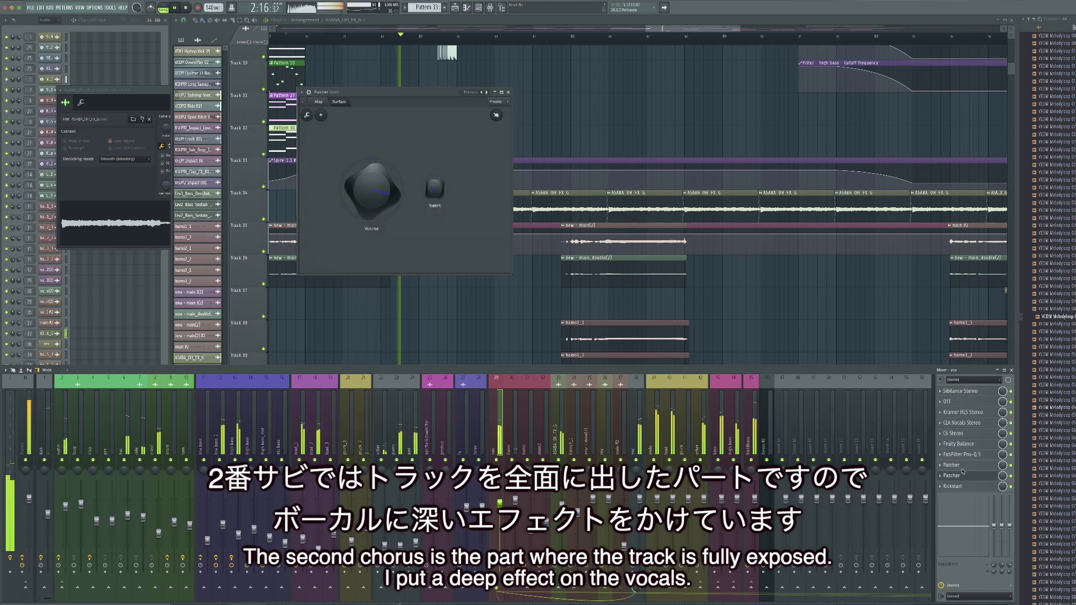
{"action": "left_click", "coordinate": [509, 91]}
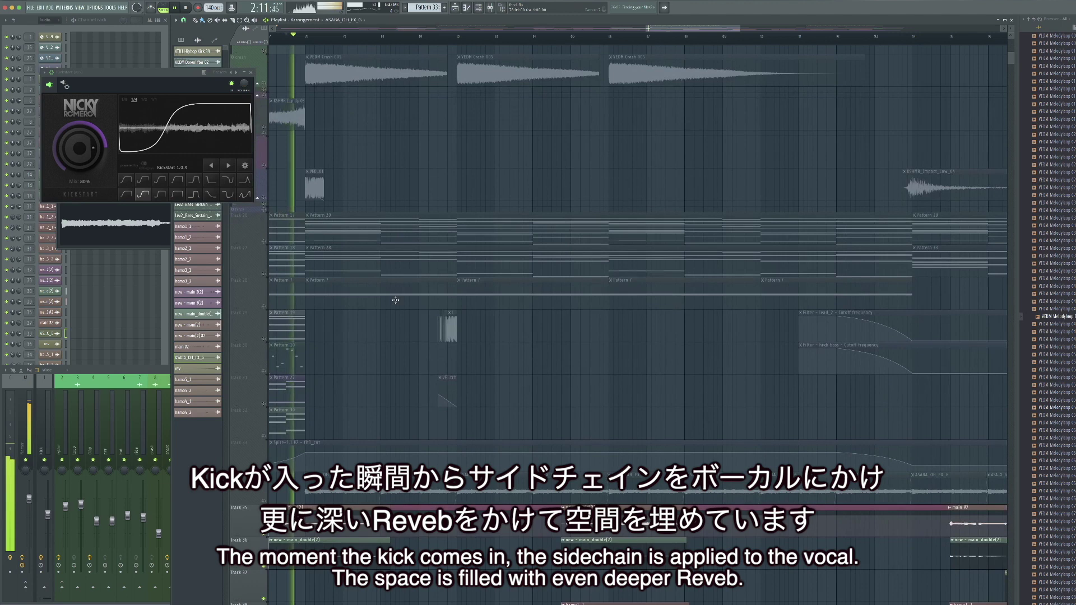
{"action": "scroll", "coordinate": [427, 387], "scroll_direction": "up", "scroll_amount": 2}
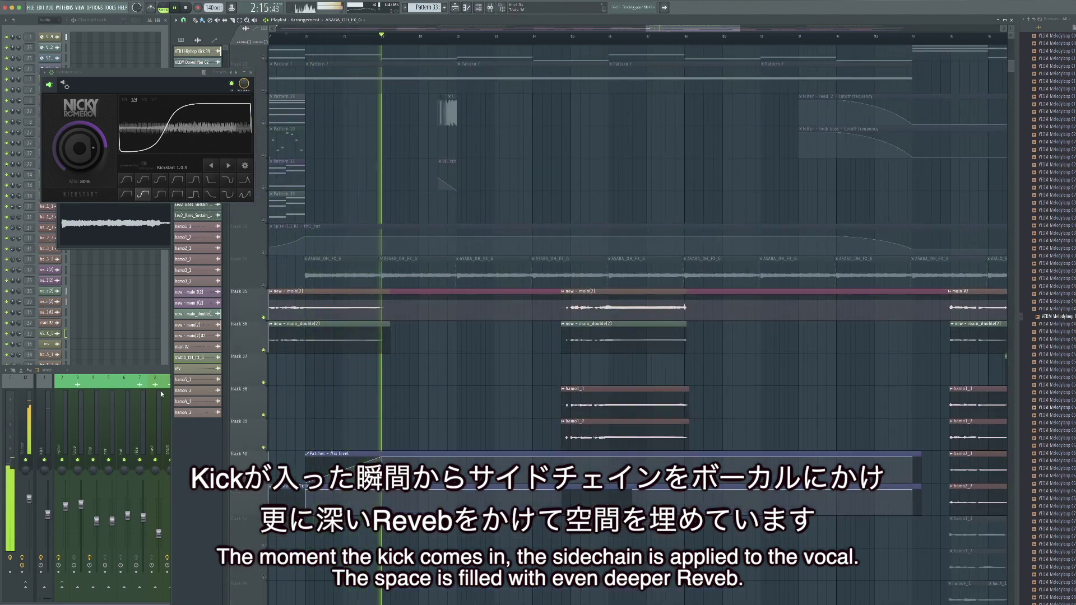
{"action": "left_click", "coordinate": [149, 369]}
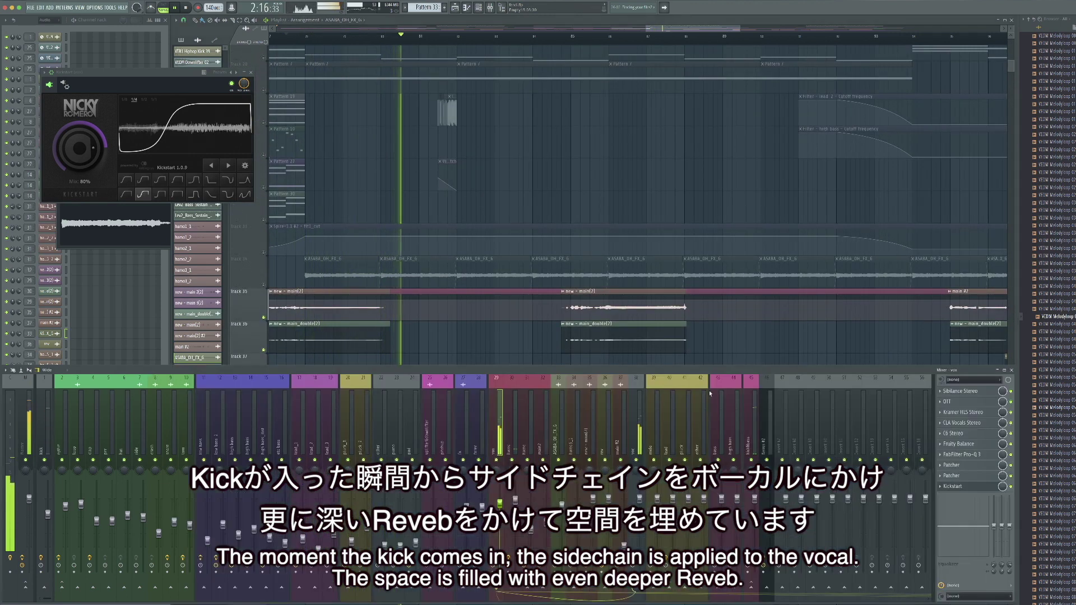
{"action": "left_click", "coordinate": [952, 476]}
{"action": "left_click_drag", "start_coordinate": [437, 110], "coordinate": [100, 229]}
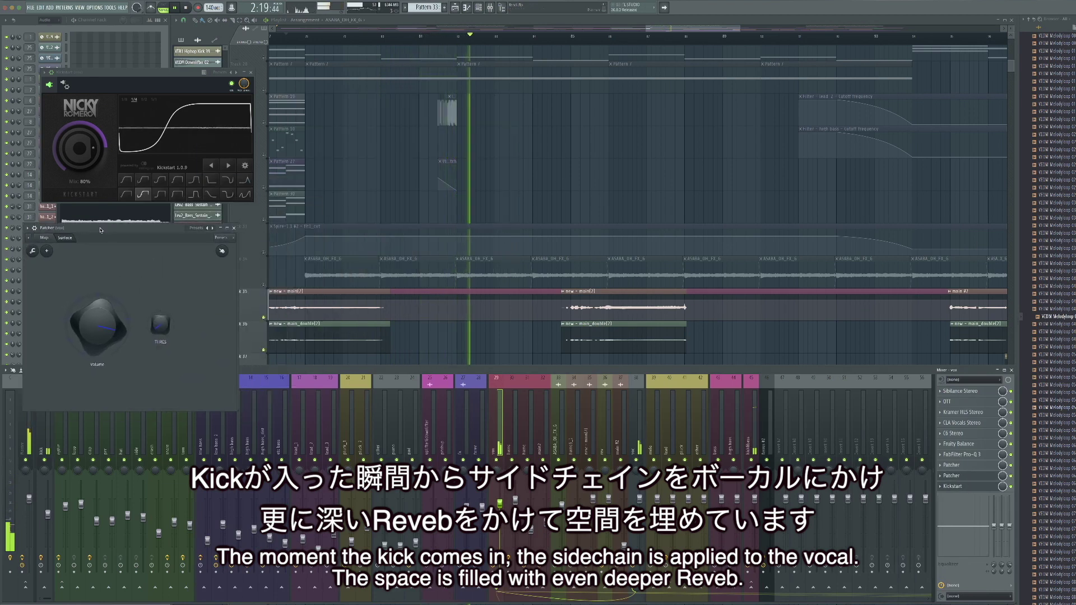
Play the bridge from about 2:41, view its stacked harmony tracks, and open the sample settings of the rev clip on Track 37.
{"action": "scroll", "coordinate": [582, 154], "scroll_direction": "down", "scroll_amount": 5}
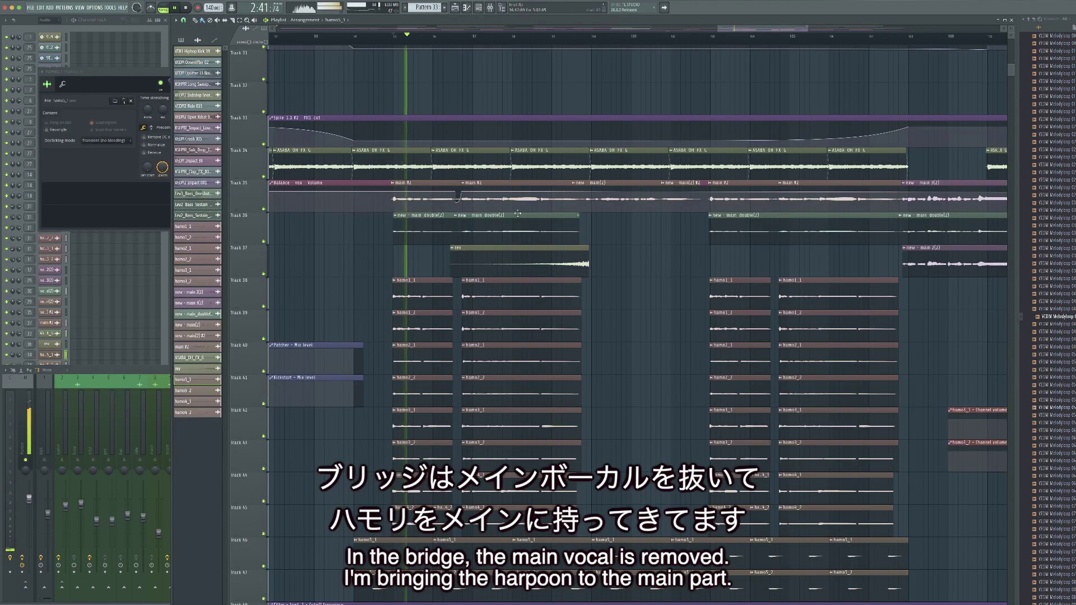
{"action": "scroll", "coordinate": [595, 297], "scroll_direction": "down", "scroll_amount": 1}
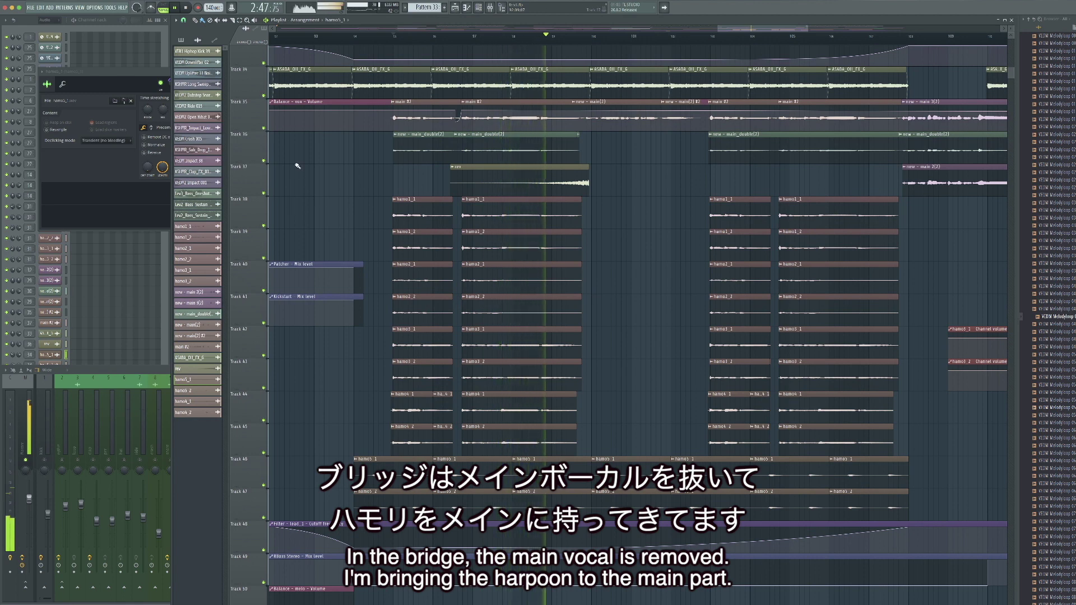
{"action": "double_click", "coordinate": [555, 182]}
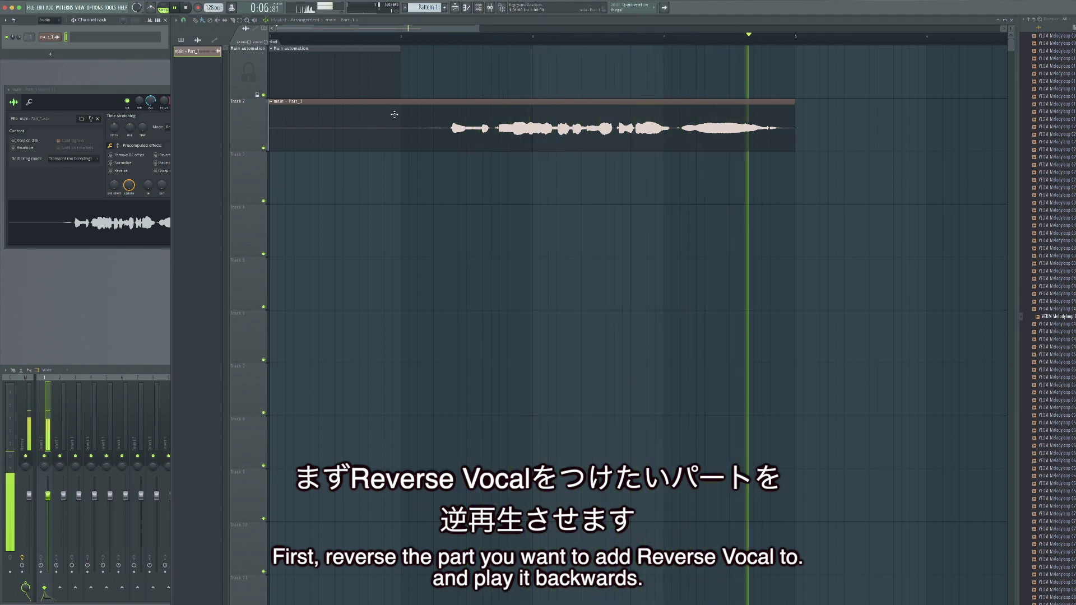
Reverse the main - Part_1 vocal sample and select the playlist range covering it and its reverb tail for rendering.
{"action": "key", "text": "space"}
{"action": "left_click", "coordinate": [198, 170]}
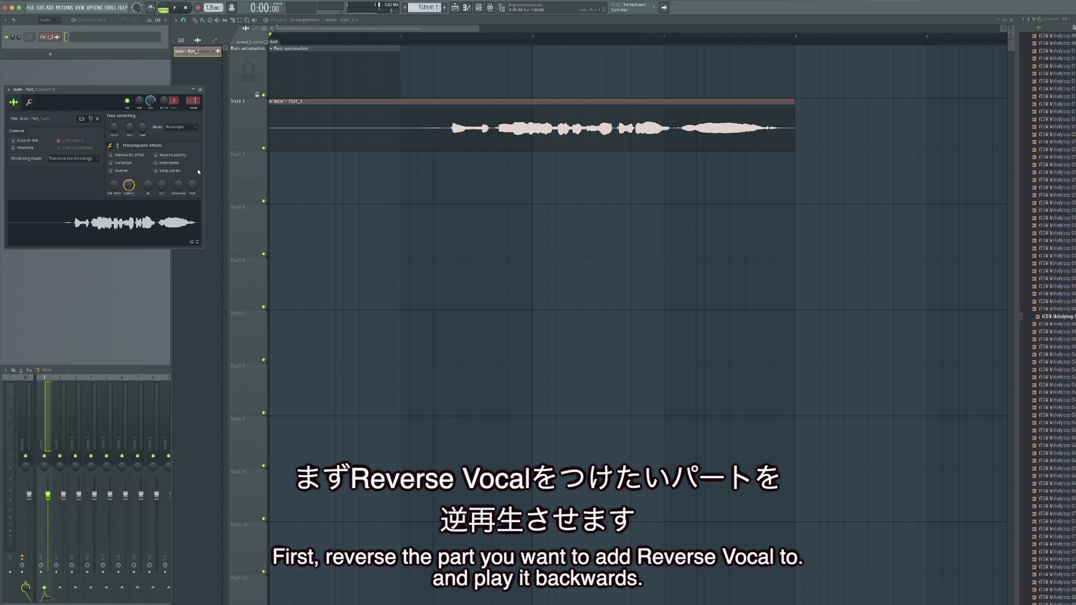
{"action": "left_click", "coordinate": [114, 171]}
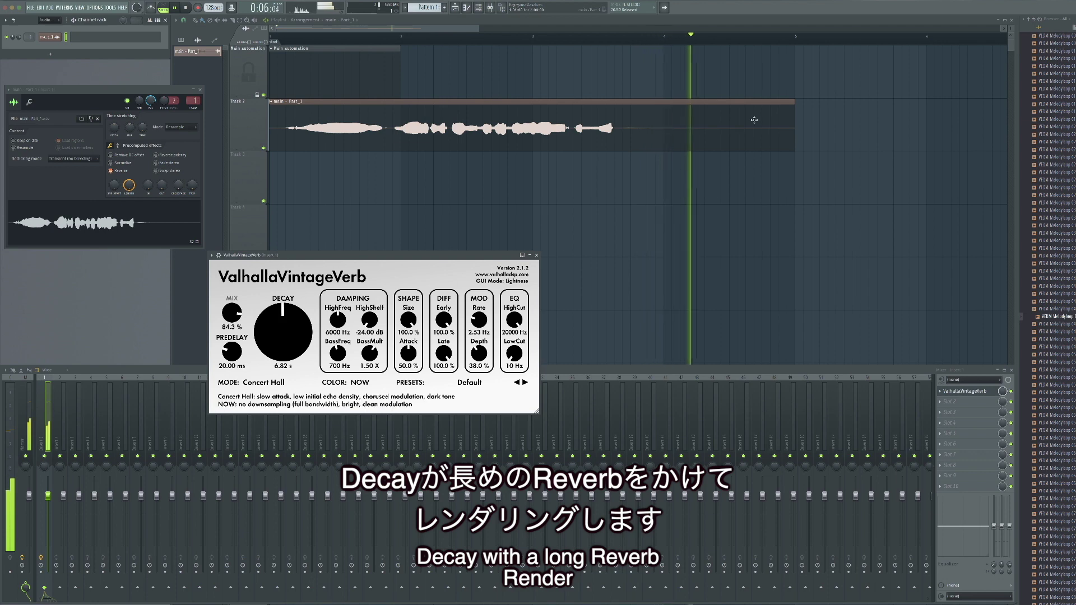
{"action": "scroll", "coordinate": [672, 42], "scroll_direction": "down", "scroll_amount": 3}
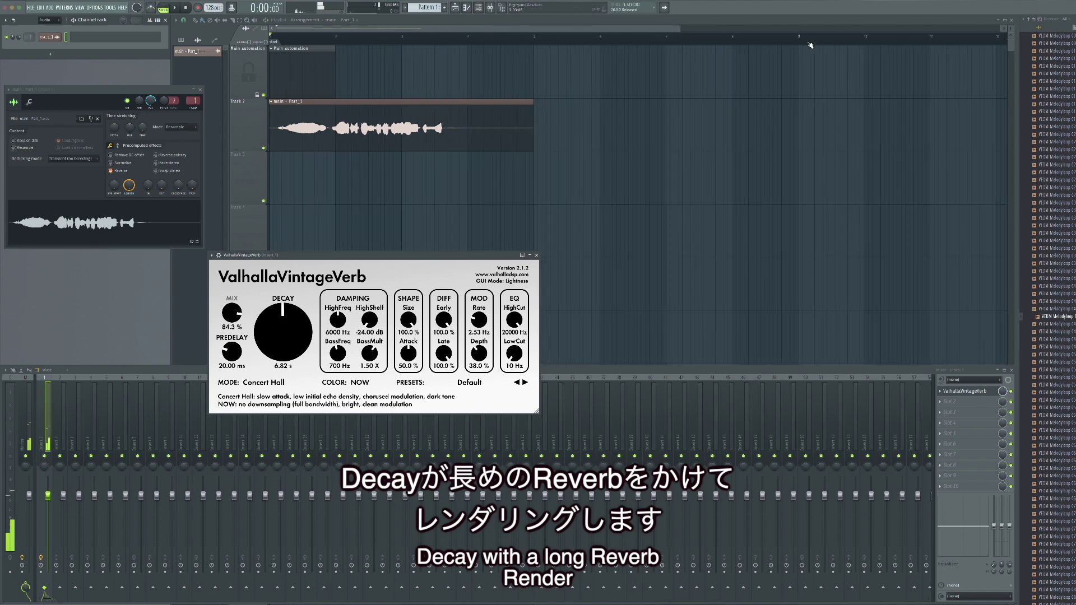
{"action": "left_click_drag", "start_coordinate": [861, 42], "coordinate": [270, 41]}
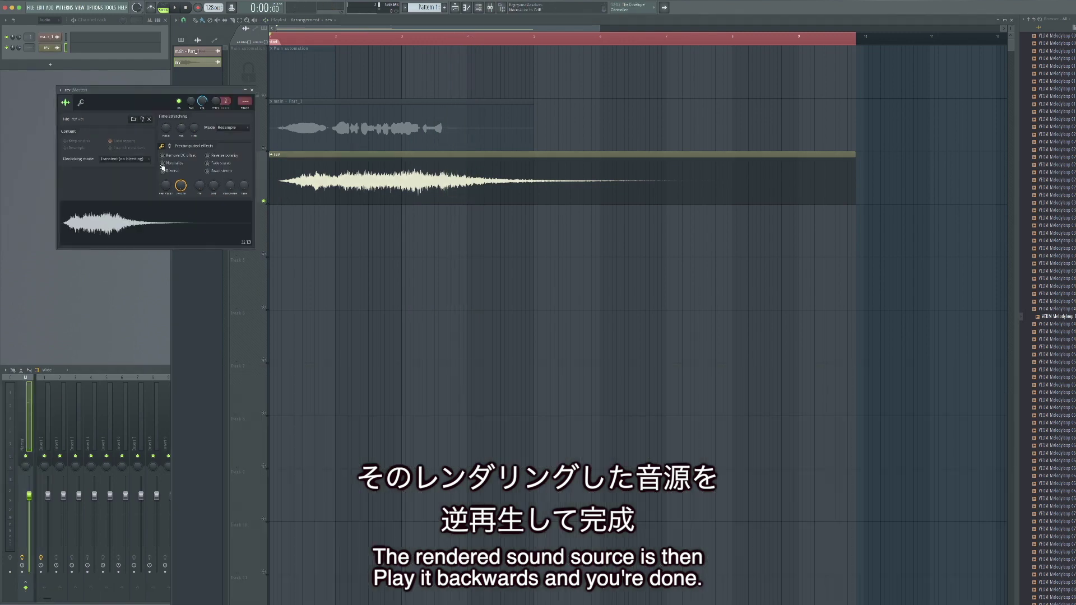
Reverse the rendered rev sample and play back the finished reverse vocal.
{"action": "left_click", "coordinate": [162, 170]}
{"action": "left_click", "coordinate": [535, 36]}
{"action": "key", "text": "space"}
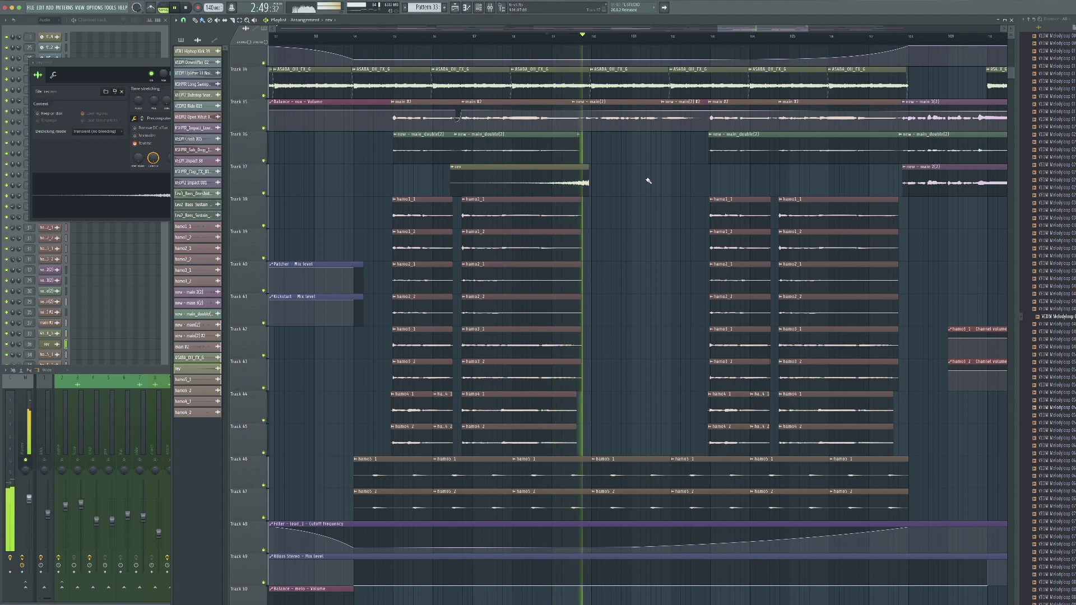
Play the isolated bridge vocal on Track 35 and examine VocalSynth 2 and Fruity parametric EQ 2 on the main #2 mixer channel.
{"action": "left_click_drag", "start_coordinate": [731, 27], "coordinate": [748, 27]}
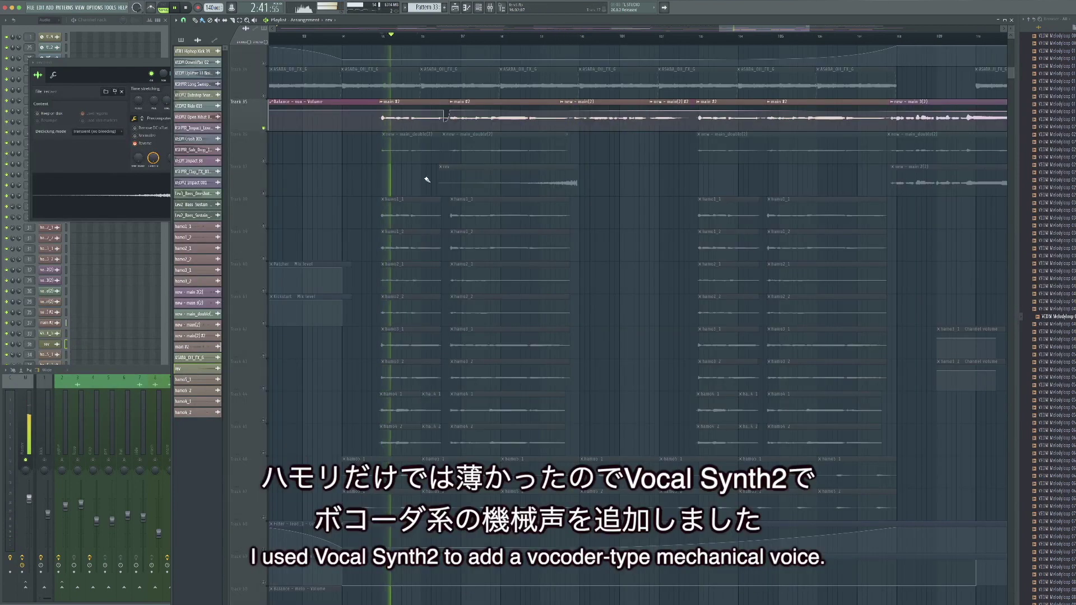
{"action": "key", "text": "F9"}
{"action": "left_click", "coordinate": [499, 424]}
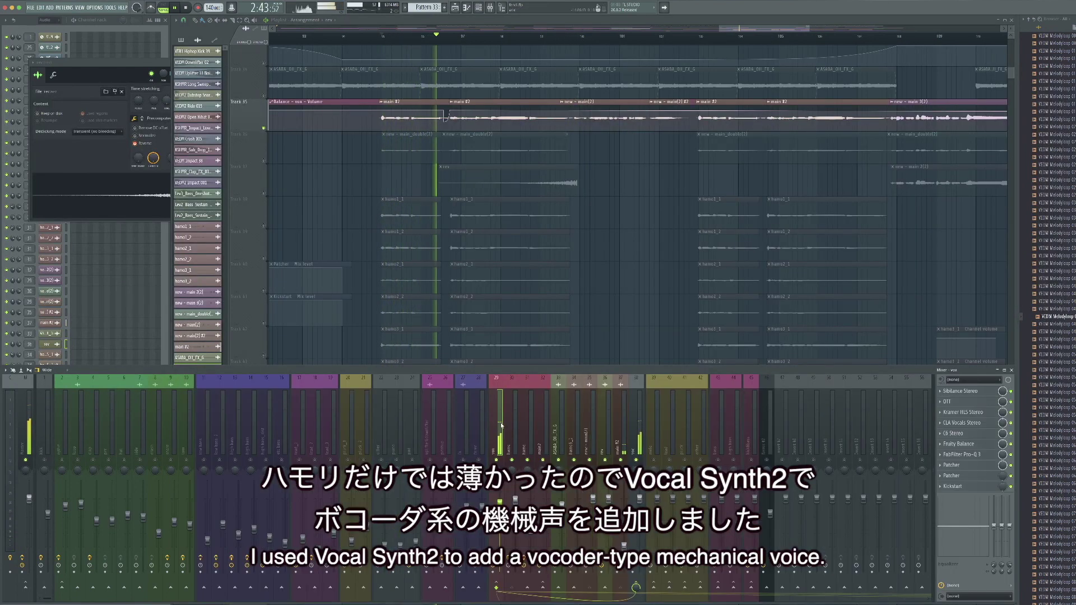
{"action": "left_click", "coordinate": [625, 427]}
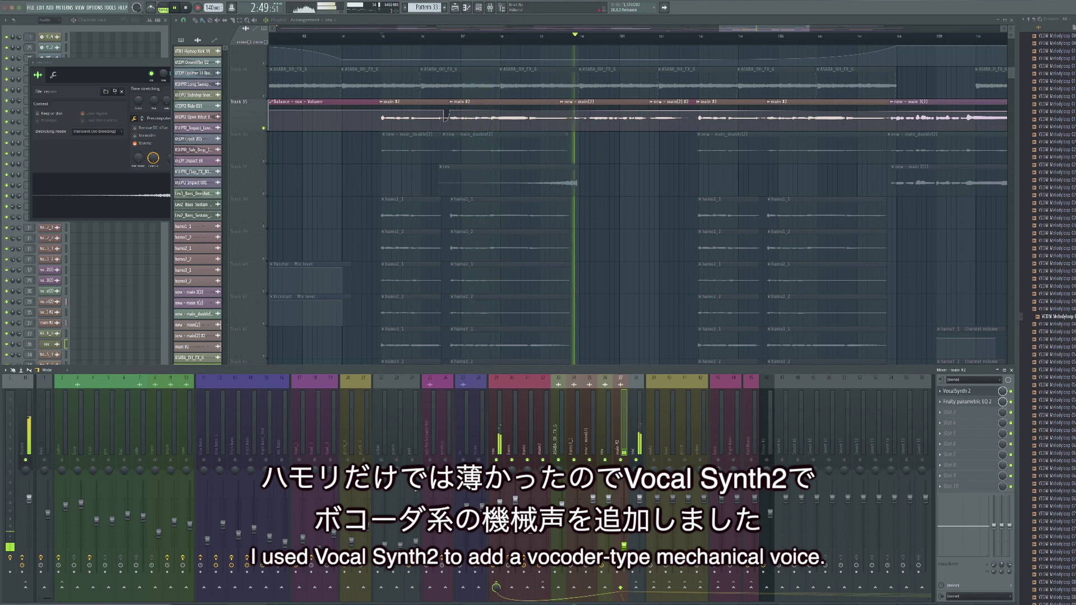
{"action": "left_click_drag", "start_coordinate": [370, 227], "coordinate": [295, 113]}
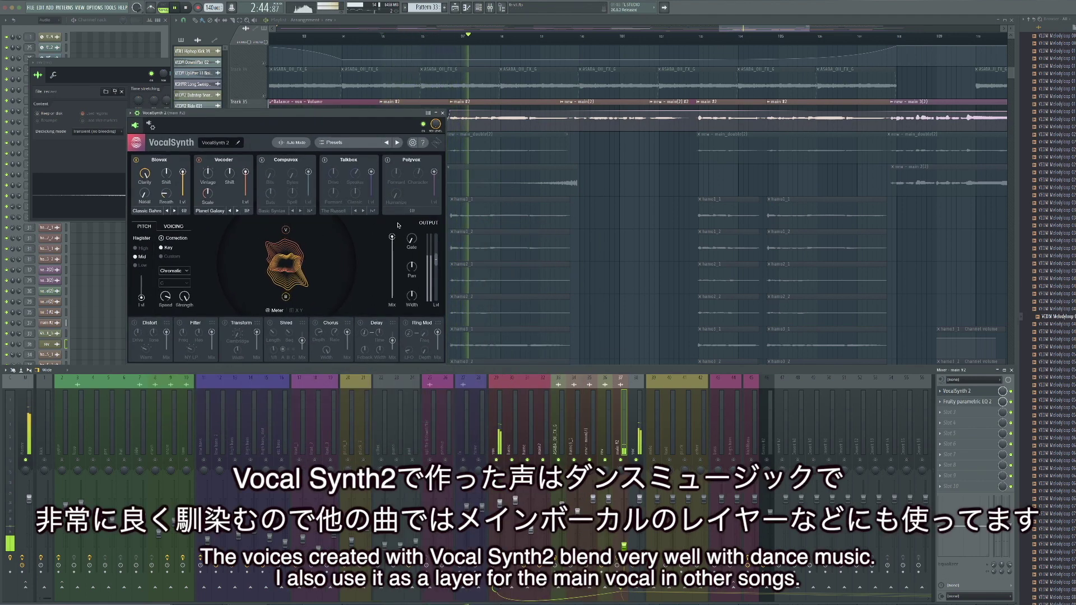
{"action": "left_click", "coordinate": [948, 403]}
{"action": "left_click_drag", "start_coordinate": [139, 99], "coordinate": [588, 181]}
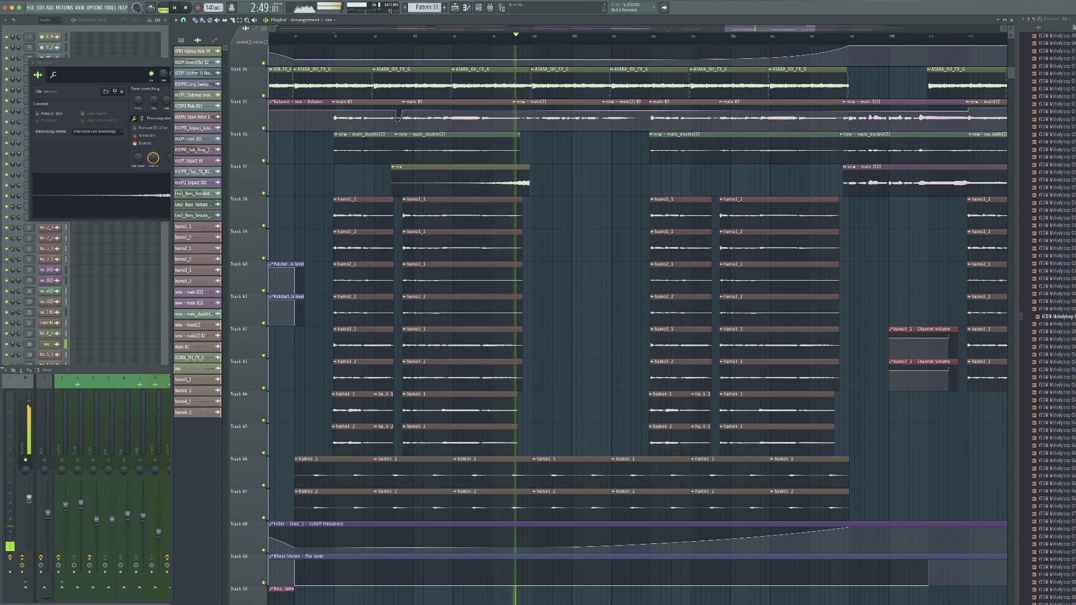
View the effect chain of the main2 mixer channel used for the last chorus's fake vocal, pausing and resuming playback.
{"action": "key", "text": "F9"}
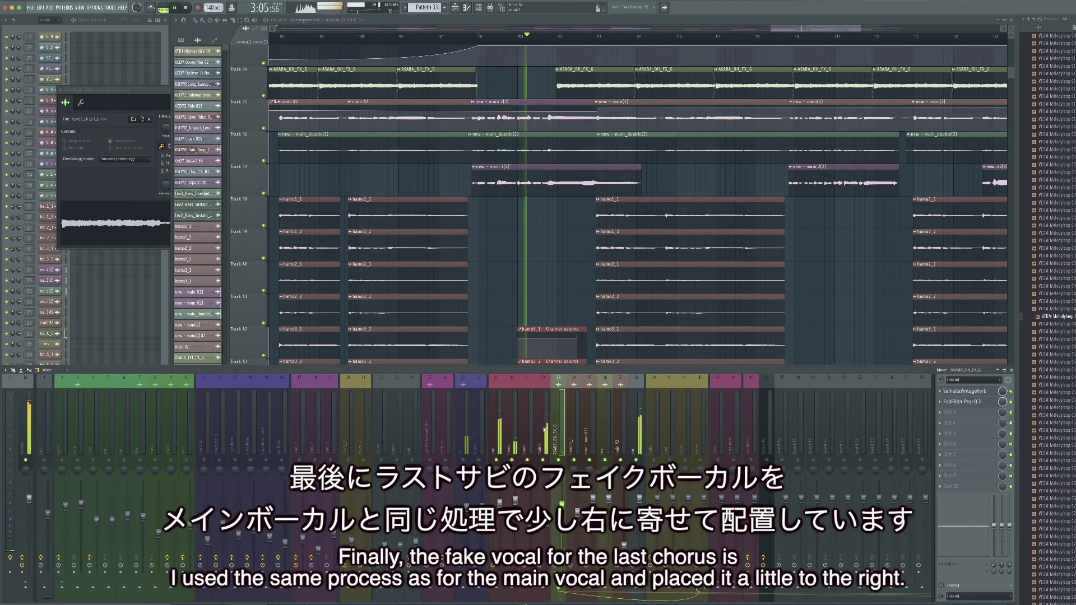
{"action": "left_click", "coordinate": [549, 457]}
{"action": "key", "text": "space"}
{"action": "key", "text": "space"}
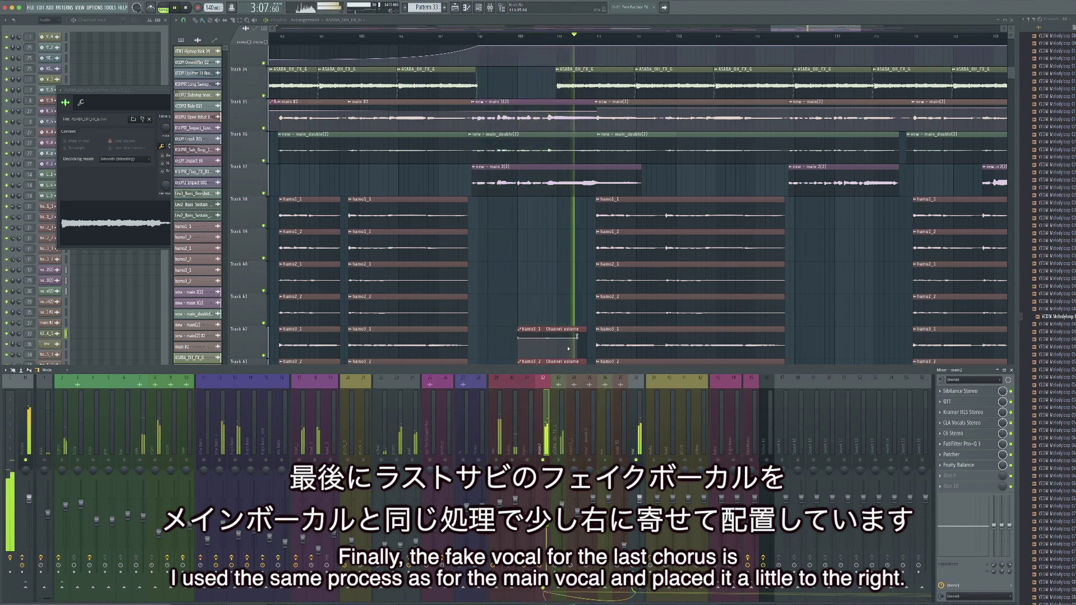
Check the channel settings of the last chorus's fake vocal clip on Track 37, close them and bring the playlist to the front.
{"action": "double_click", "coordinate": [621, 174]}
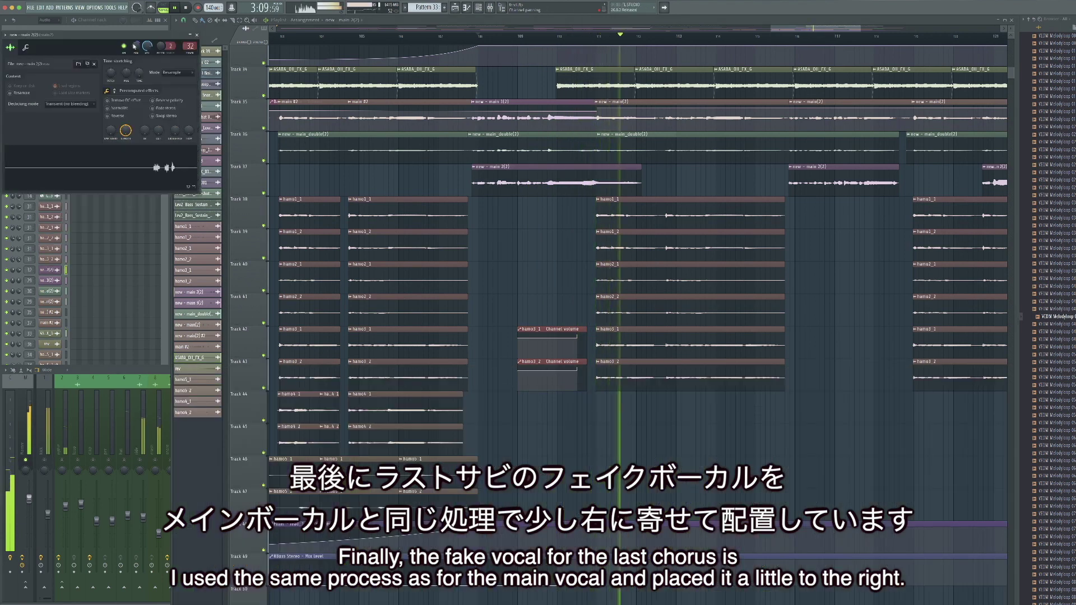
{"action": "left_click_drag", "start_coordinate": [127, 35], "coordinate": [290, 85]}
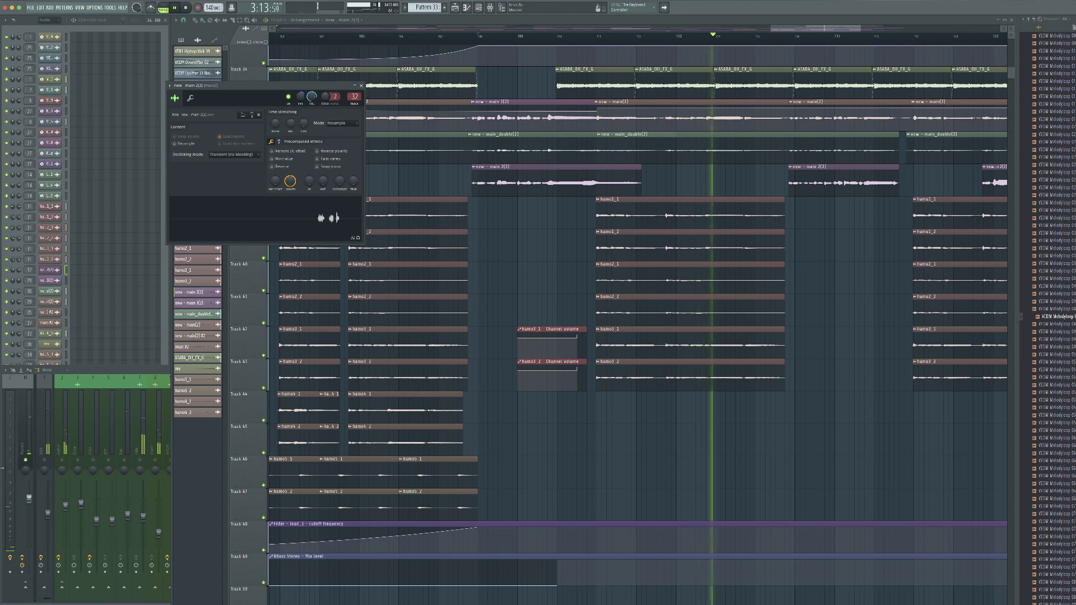
{"action": "key", "text": "F9"}
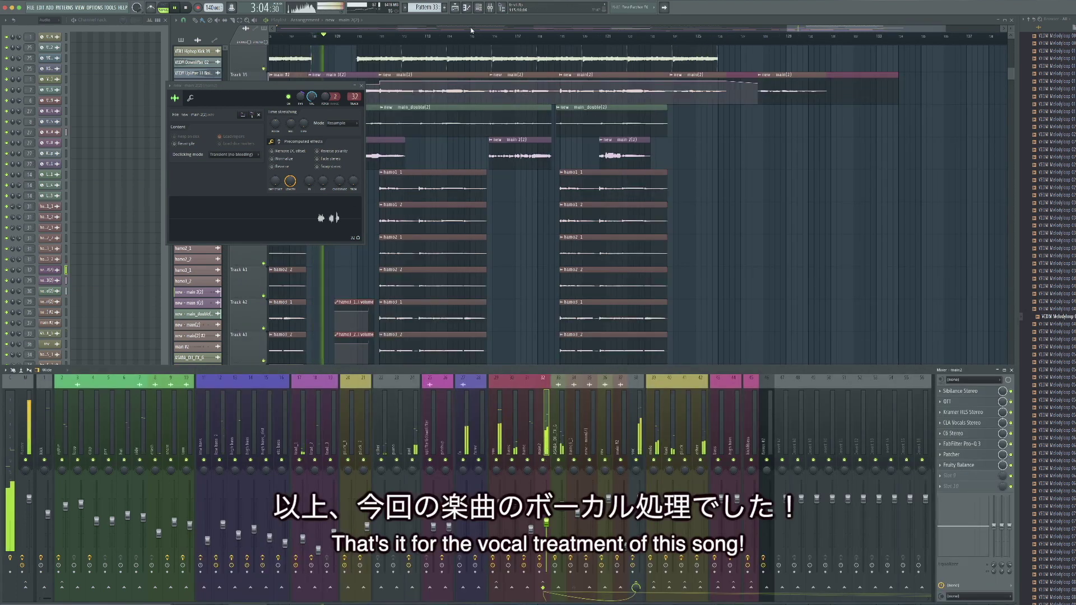
{"action": "left_click", "coordinate": [367, 86]}
{"action": "double_click", "coordinate": [680, 21]}
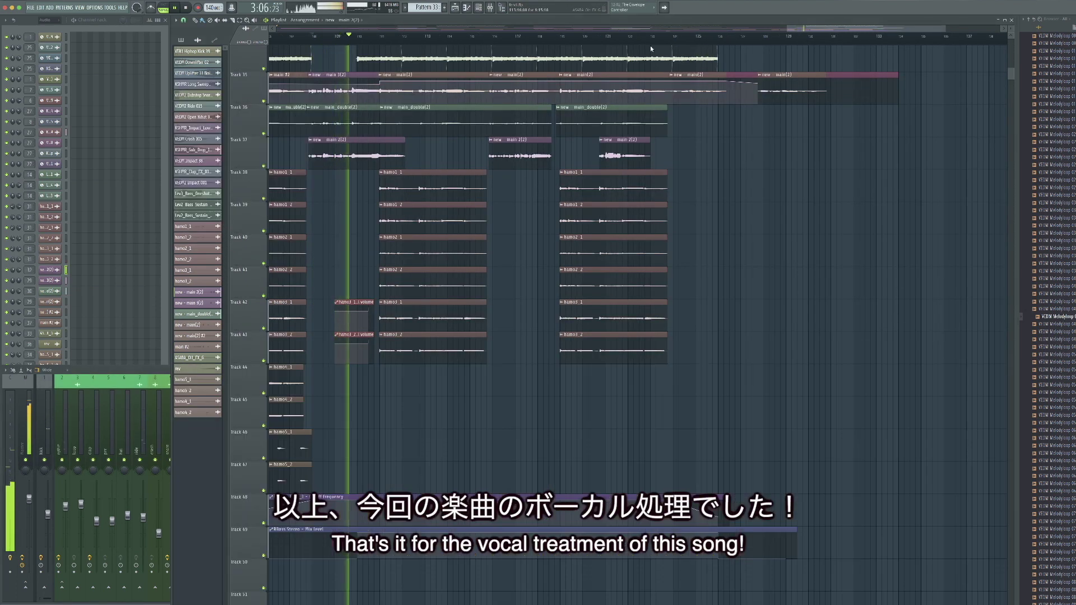
Look over the playlist arrangement from the vocal tracks up to the drum and bass tracks while the song's ending plays.
{"action": "scroll", "coordinate": [491, 202], "scroll_direction": "up", "scroll_amount": 1}
{"action": "scroll", "coordinate": [492, 202], "scroll_direction": "up", "scroll_amount": 1}
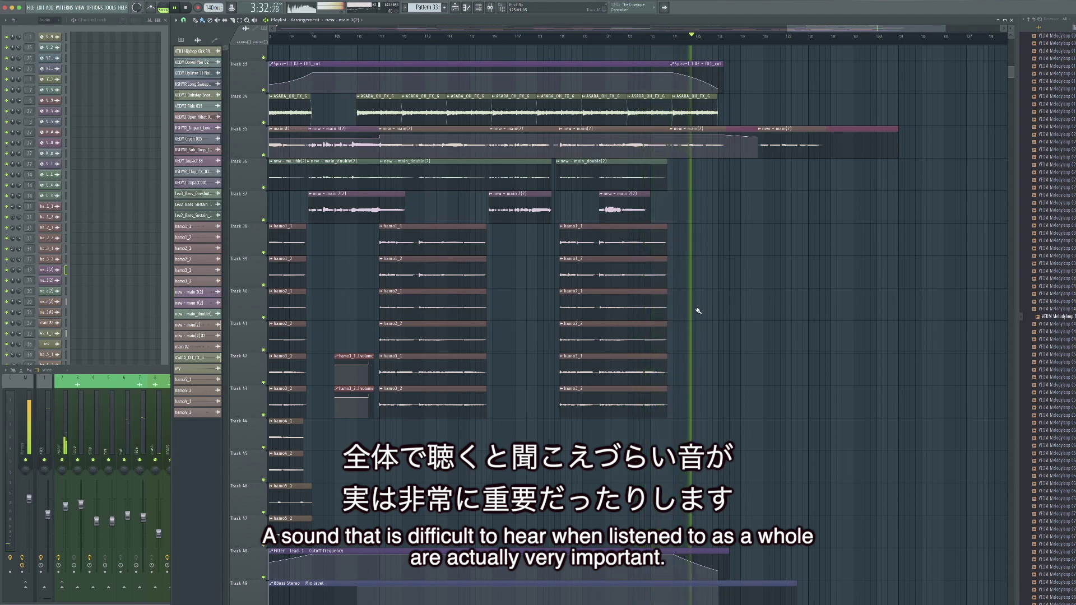
{"action": "scroll", "coordinate": [698, 311], "scroll_direction": "down", "scroll_amount": 5}
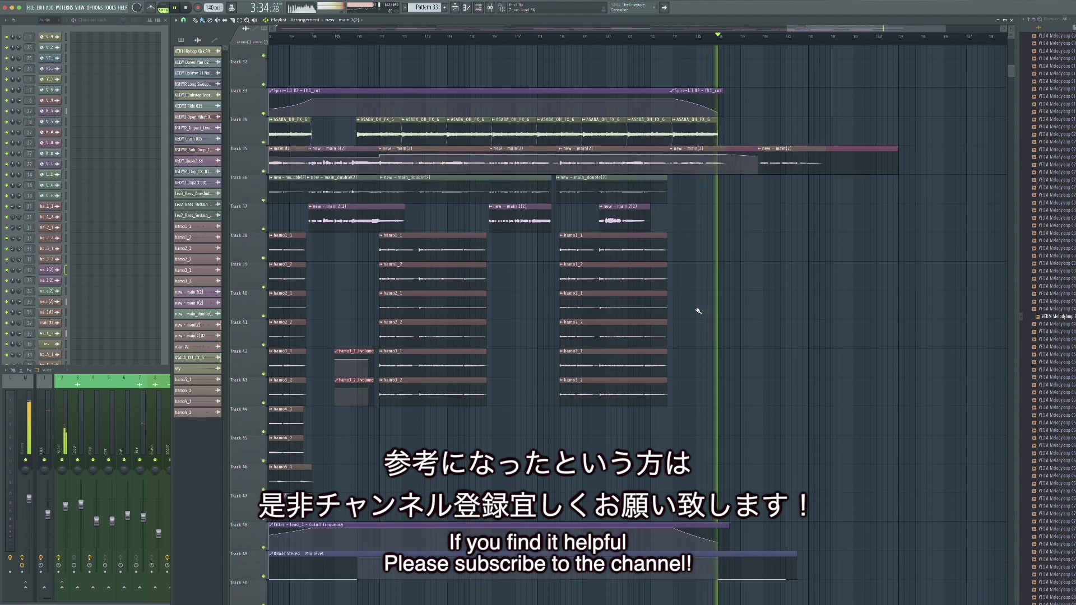
{"action": "scroll", "coordinate": [699, 311], "scroll_direction": "down", "scroll_amount": 1}
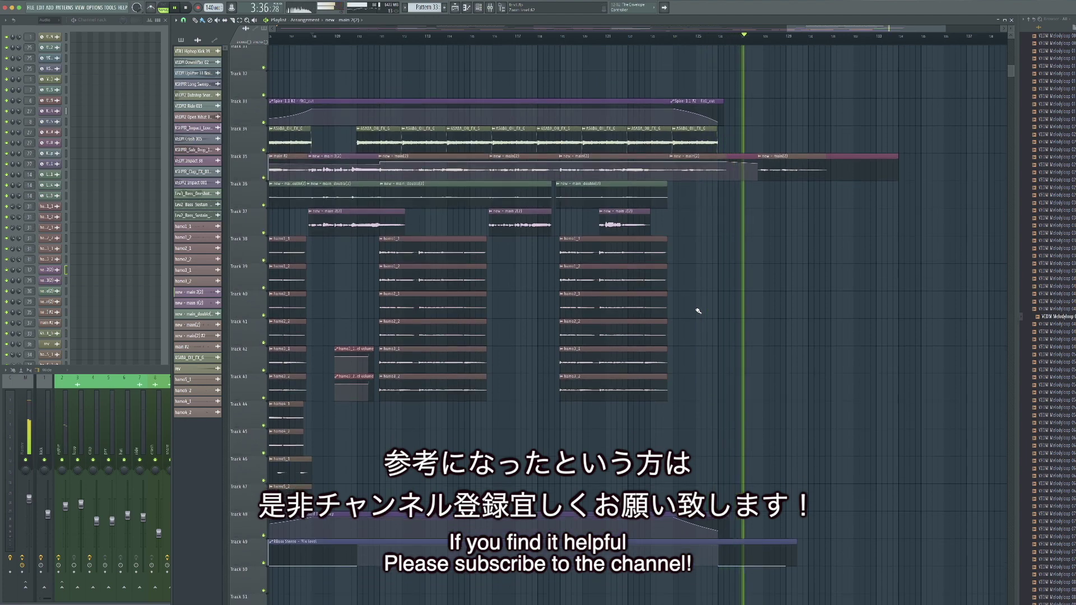
{"action": "scroll", "coordinate": [698, 311], "scroll_direction": "down", "scroll_amount": 6}
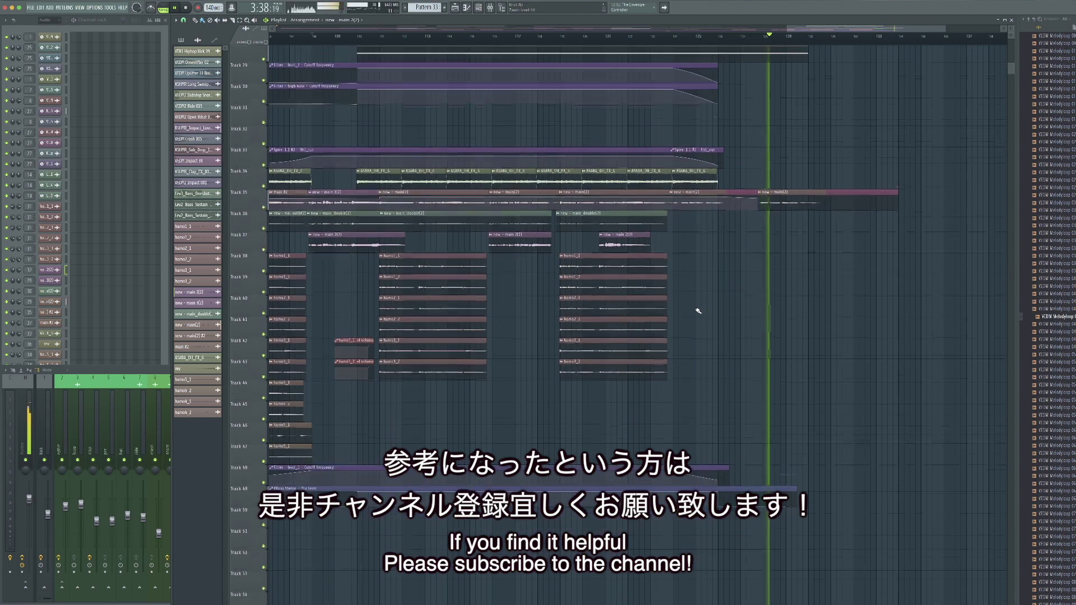
{"action": "scroll", "coordinate": [699, 312], "scroll_direction": "down", "scroll_amount": 8}
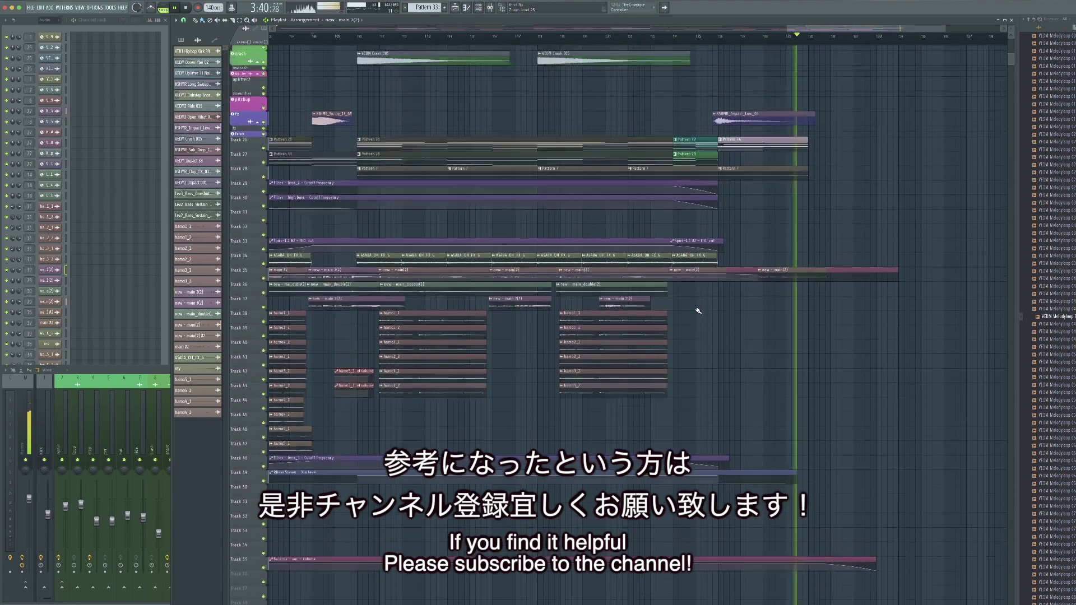
{"action": "scroll", "coordinate": [698, 311], "scroll_direction": "down", "scroll_amount": 1}
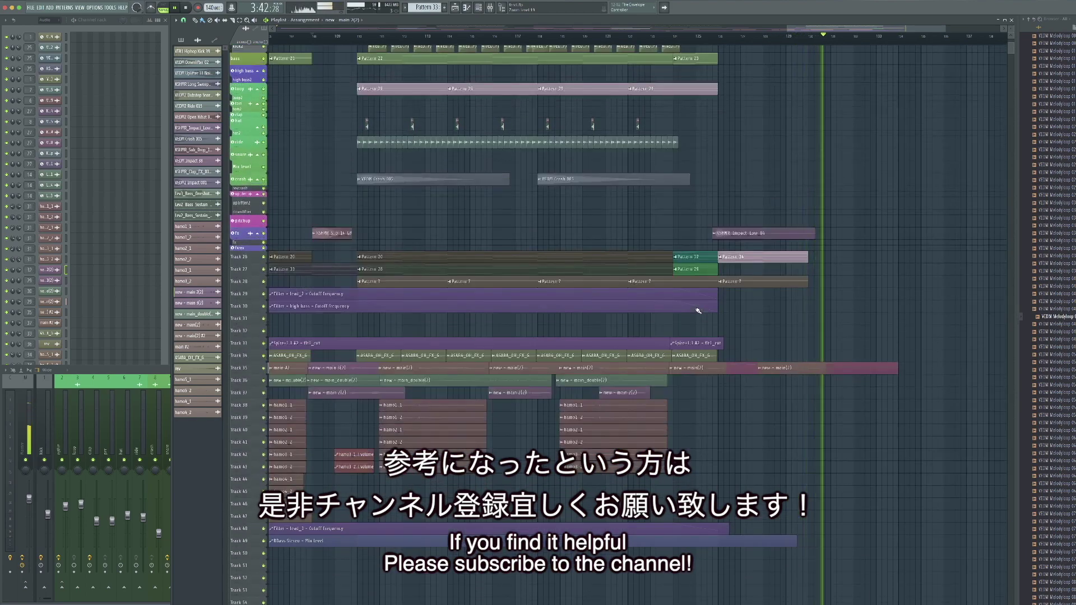
{"action": "scroll", "coordinate": [699, 311], "scroll_direction": "down", "scroll_amount": 1}
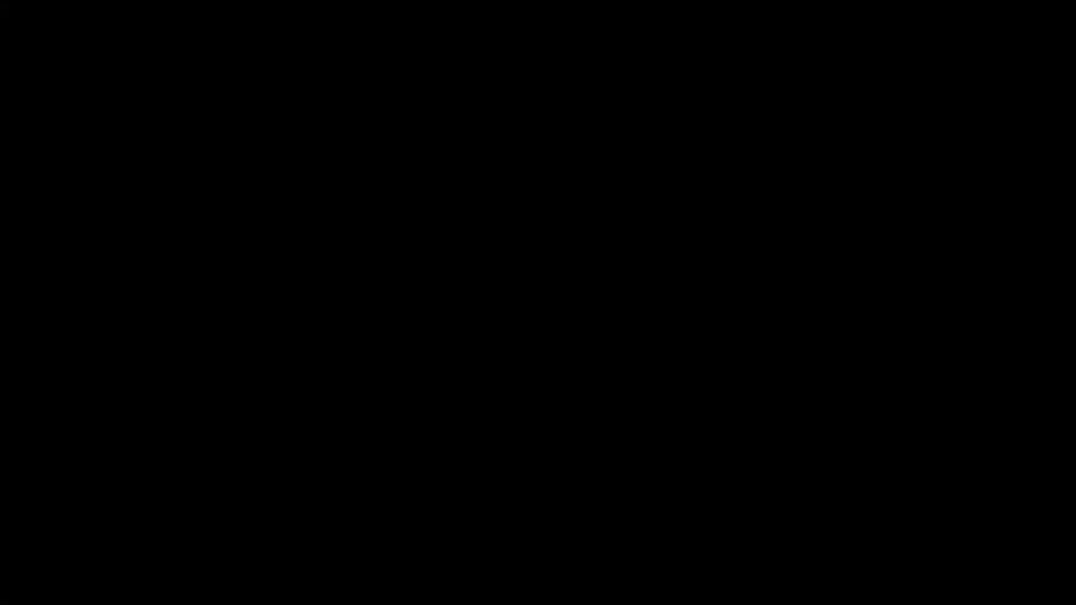